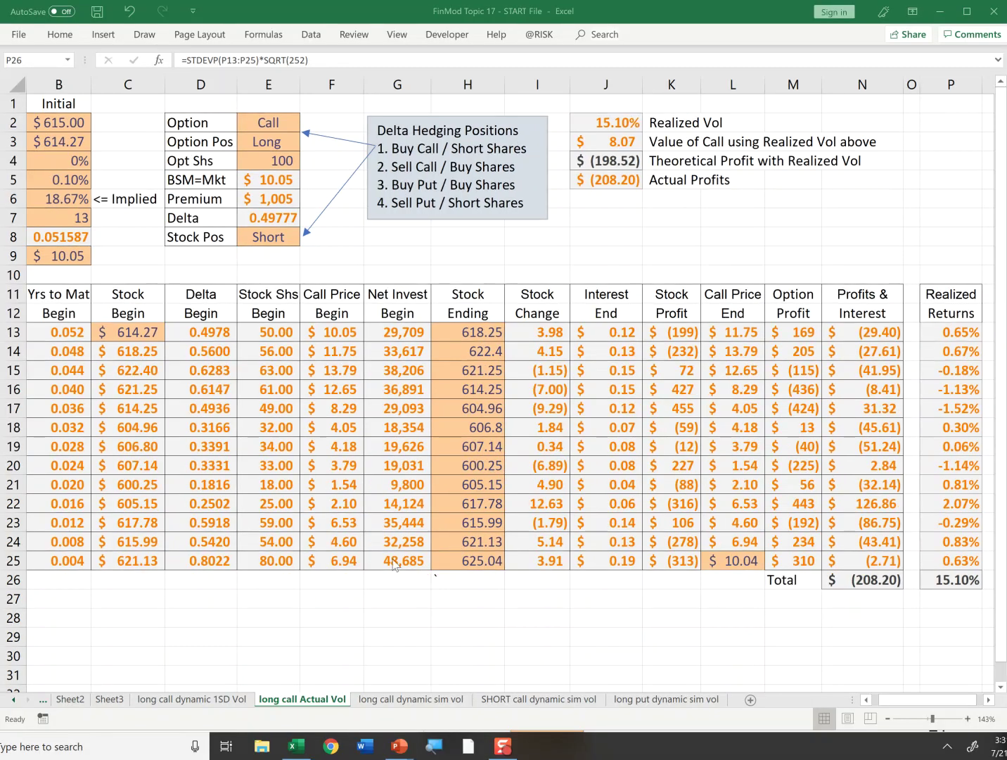
pyautogui.click(432, 280)
pyautogui.click(149, 268)
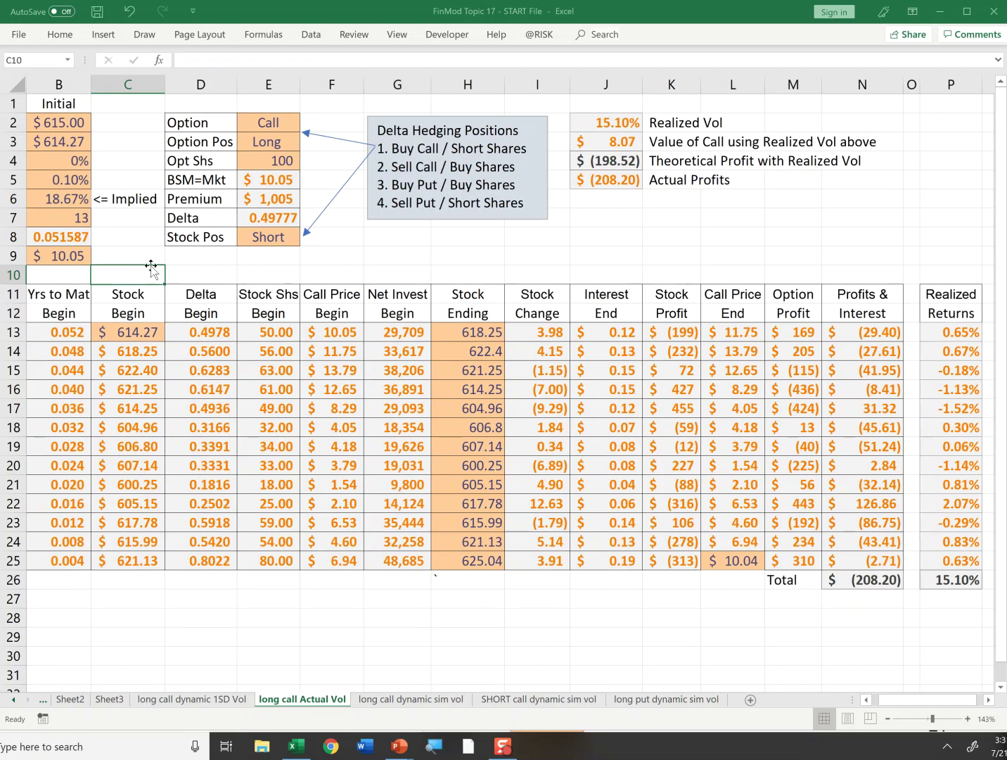
pyautogui.click(94, 252)
pyautogui.press('Left')
pyautogui.press('Left')
pyautogui.press('Up')
pyautogui.press('Up')
pyautogui.press('Up')
pyautogui.press('Up')
pyautogui.press('Up')
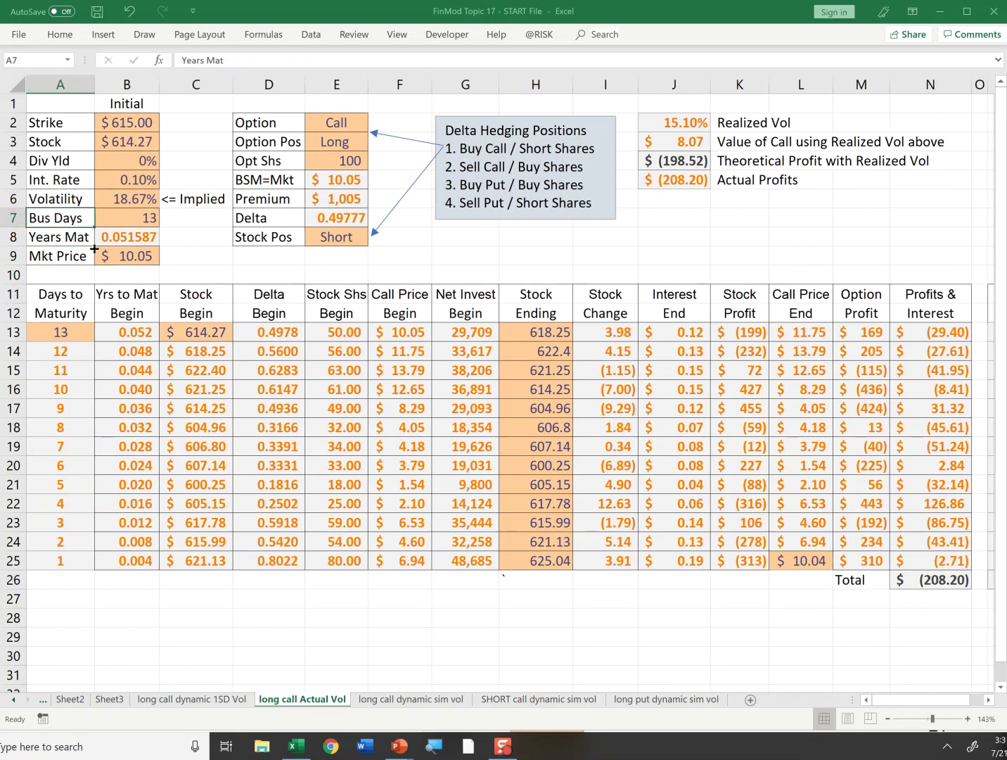
pyautogui.press('Up')
pyautogui.press('Up')
pyautogui.press('Right')
pyautogui.press('Down')
pyautogui.press('Down')
pyautogui.press('Down')
pyautogui.press('Down')
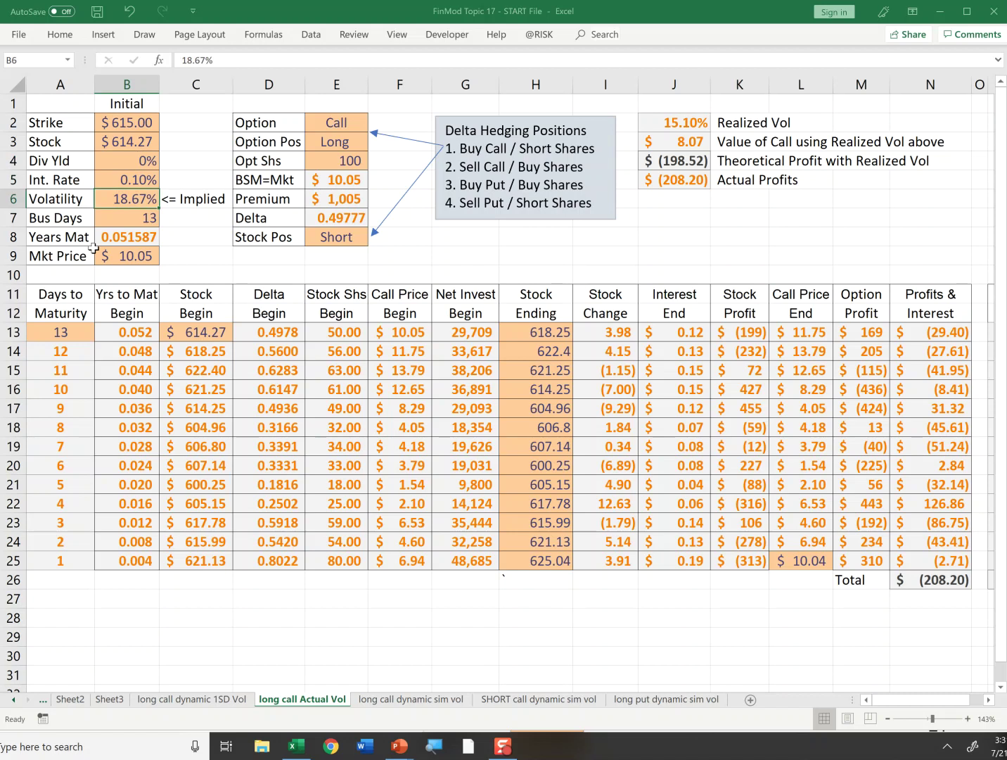
pyautogui.press('Down')
pyautogui.press('Down')
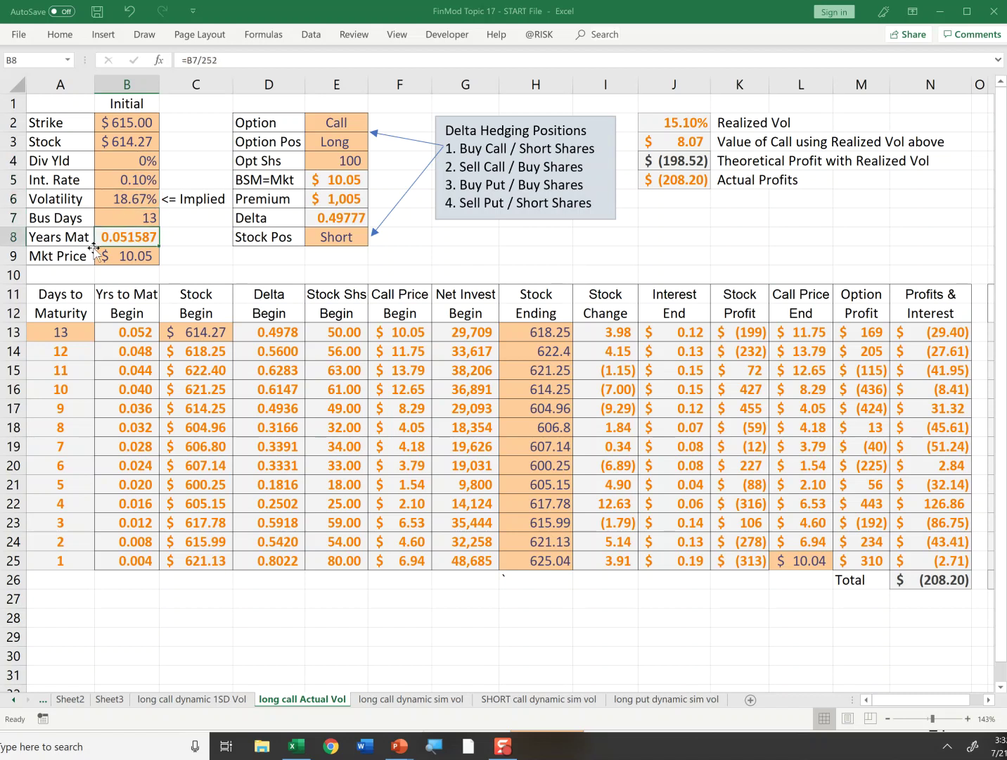
pyautogui.press('Up')
pyautogui.press('Up')
pyautogui.press('Down')
pyautogui.press('Down')
pyautogui.press('Down')
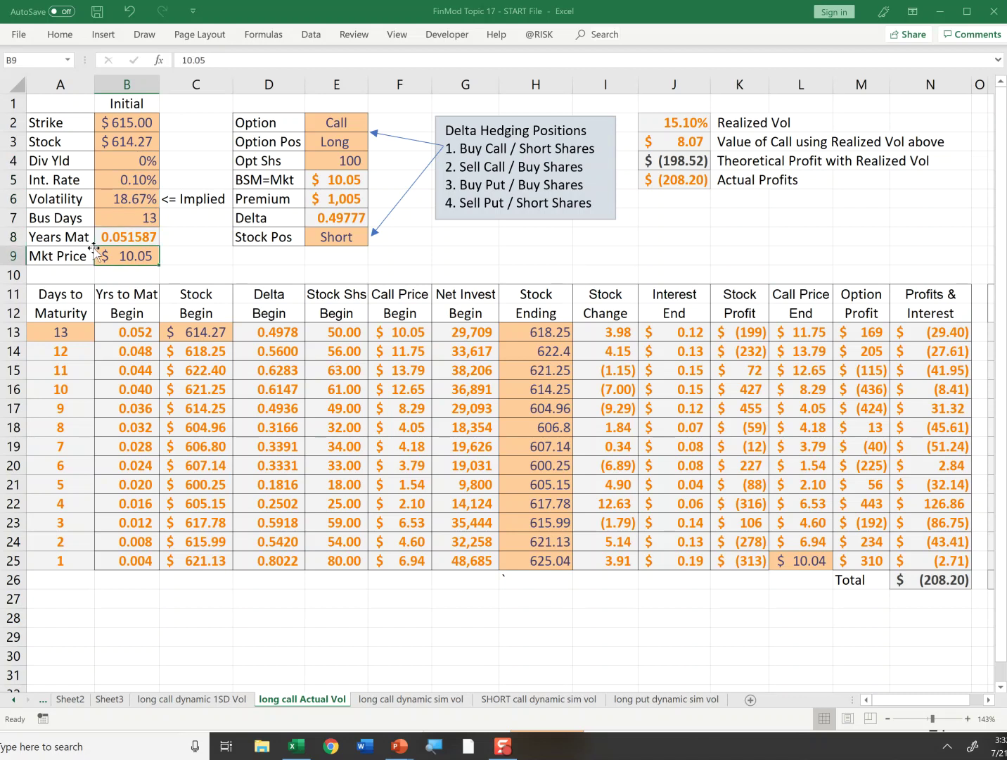
pyautogui.press('Right')
pyautogui.press('Right')
pyautogui.press('Right')
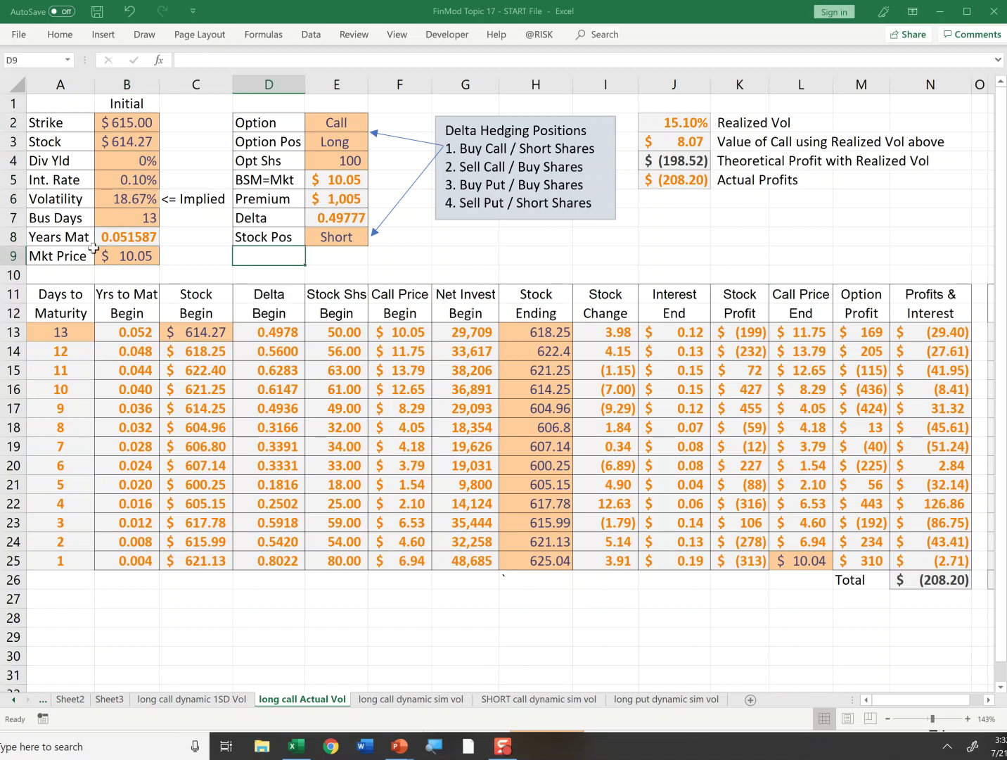
pyautogui.press('Up')
pyautogui.press('Up')
pyautogui.press('Up')
pyautogui.press('Up')
pyautogui.press('Up')
pyautogui.press('Up')
pyautogui.press('Up')
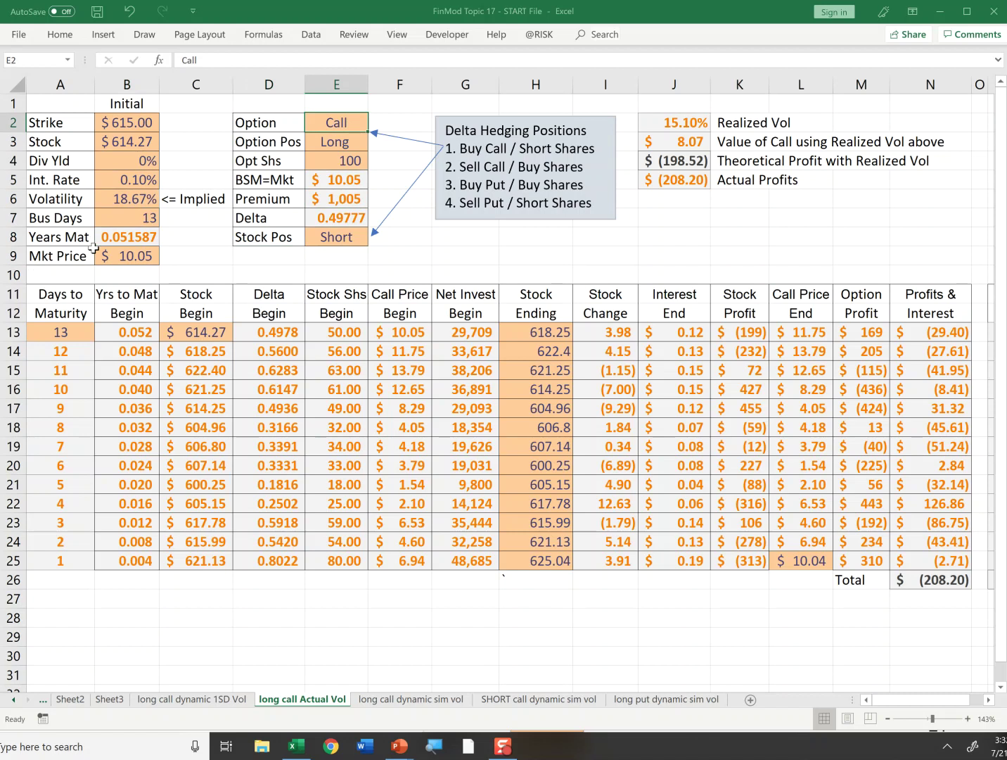
pyautogui.press('Down')
pyautogui.press('Down')
pyautogui.press('Down')
pyautogui.press('Down')
pyautogui.press('Down')
pyautogui.press('Down')
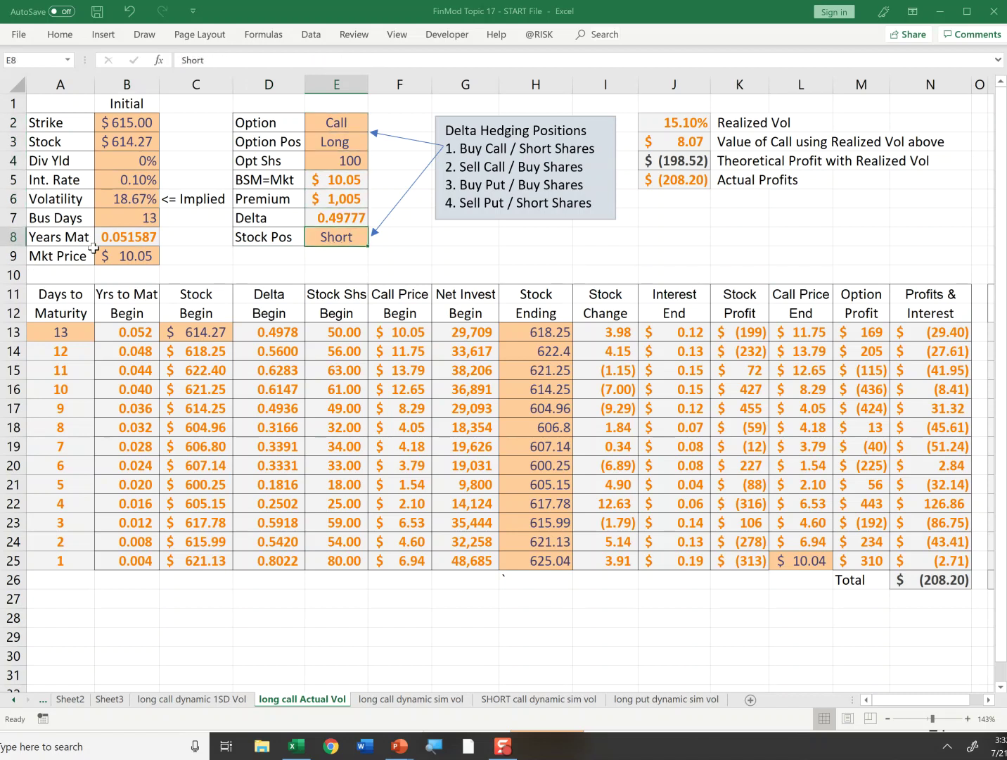
pyautogui.press('Down')
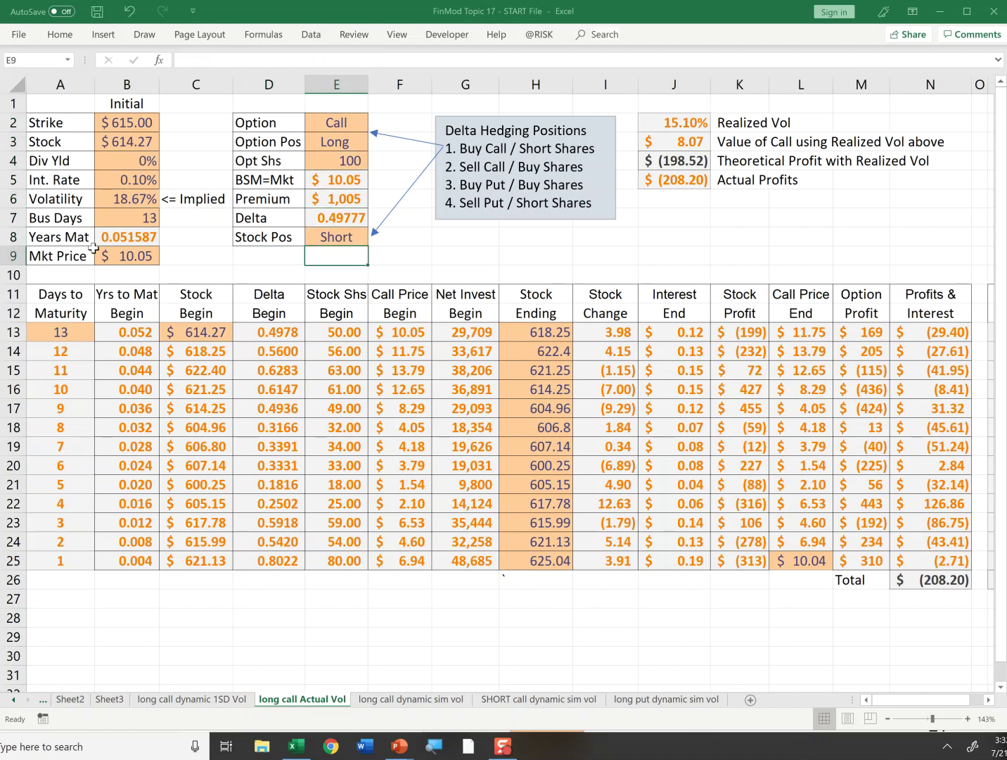
pyautogui.press('Up')
pyautogui.press('Up')
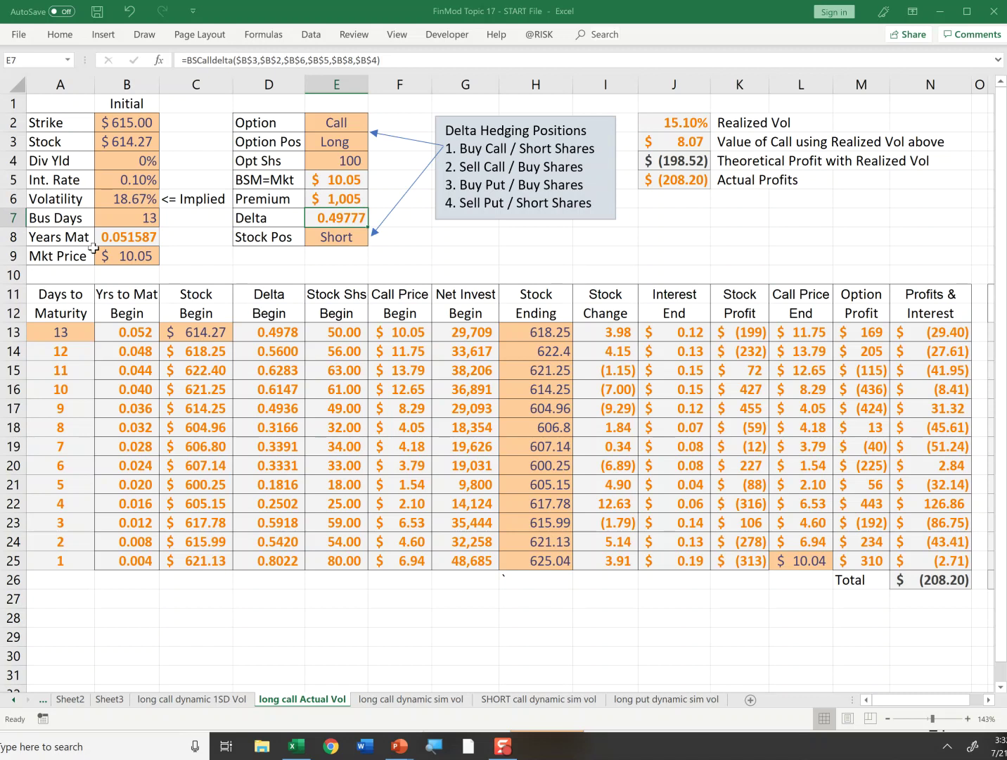
pyautogui.press('Up')
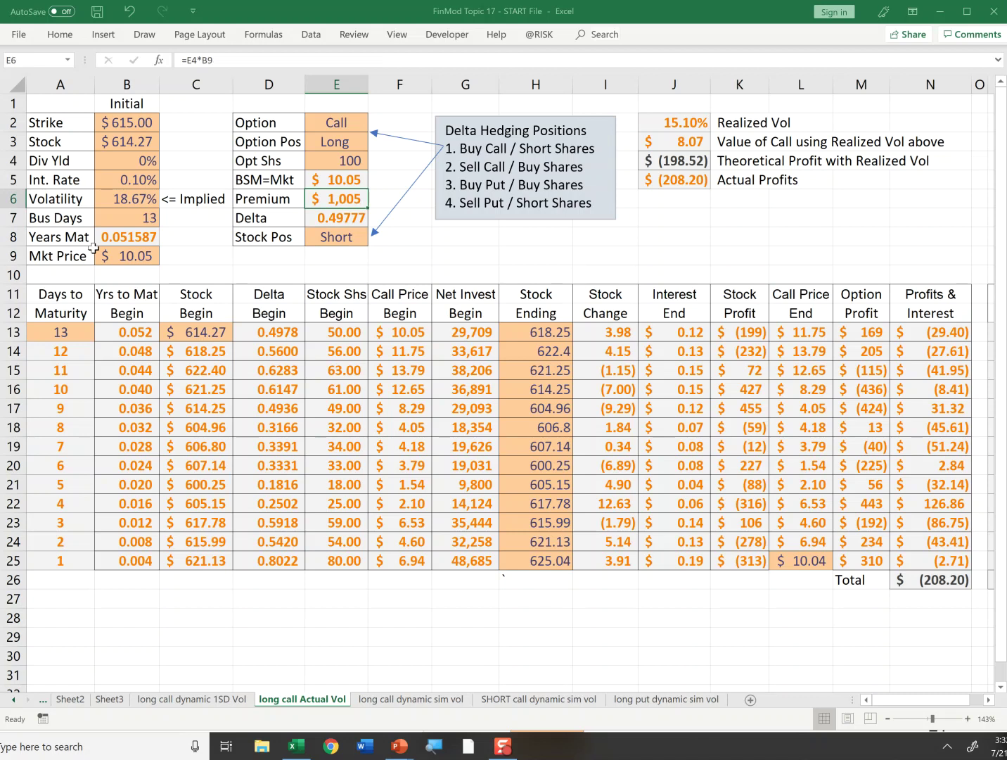
pyautogui.press('Down')
pyautogui.press('Down')
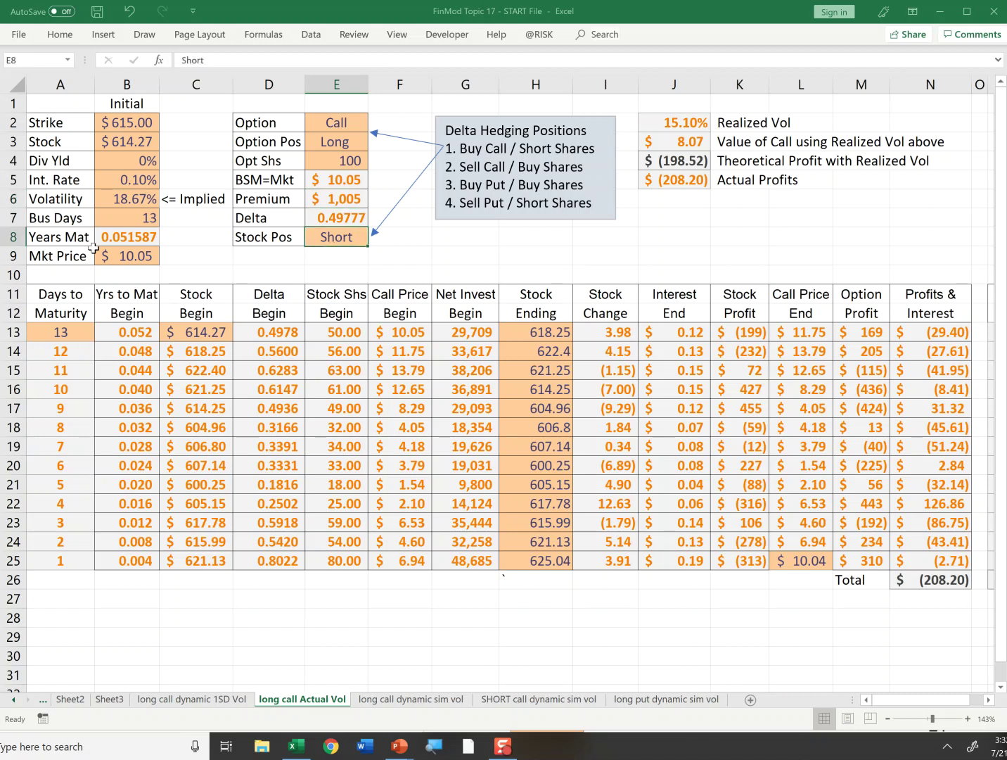
pyautogui.press('Down')
pyautogui.press('Down')
pyautogui.press('Down')
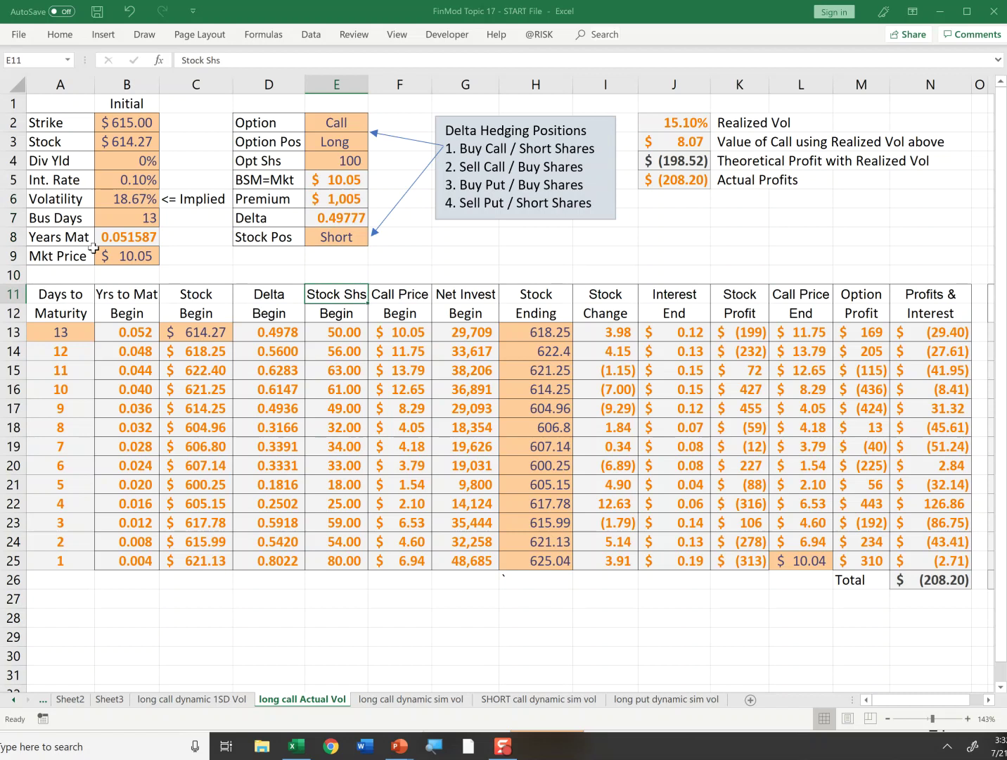
pyautogui.press('Down')
pyautogui.press('Down')
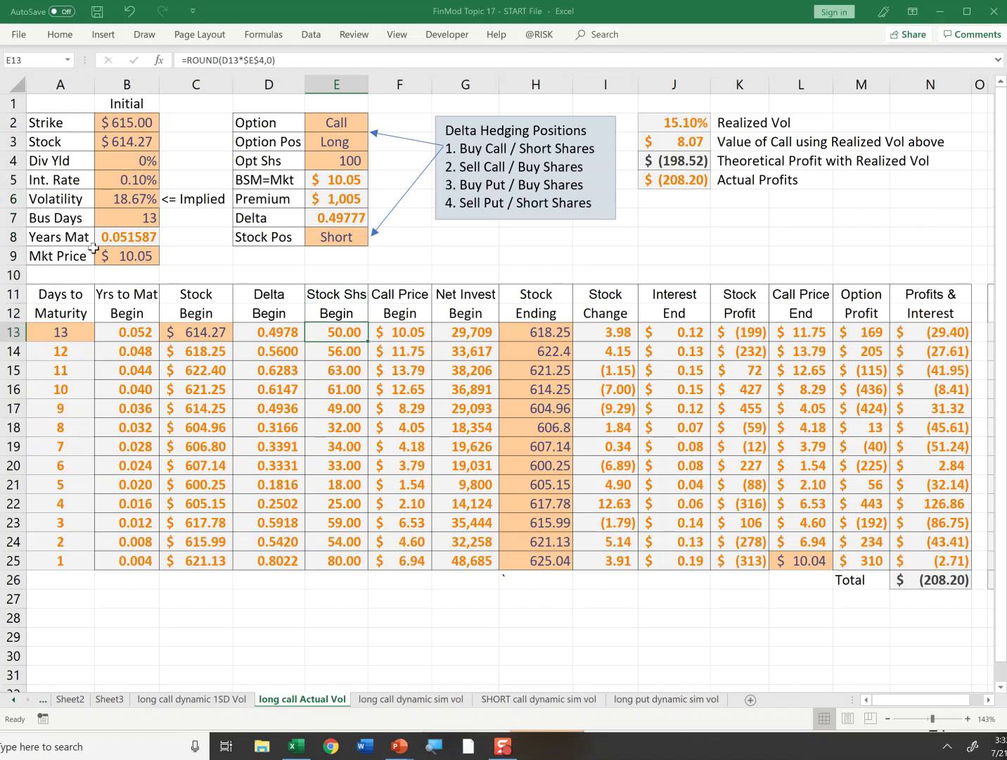
pyautogui.press('Down')
pyautogui.press('Down')
pyautogui.press('Down')
pyautogui.press('Down')
pyautogui.press('Down')
pyautogui.press('Down')
pyautogui.press('Right')
pyautogui.press('Right')
pyautogui.press('Right')
pyautogui.press('Right')
pyautogui.press('Up')
pyautogui.press('Up')
pyautogui.press('Up')
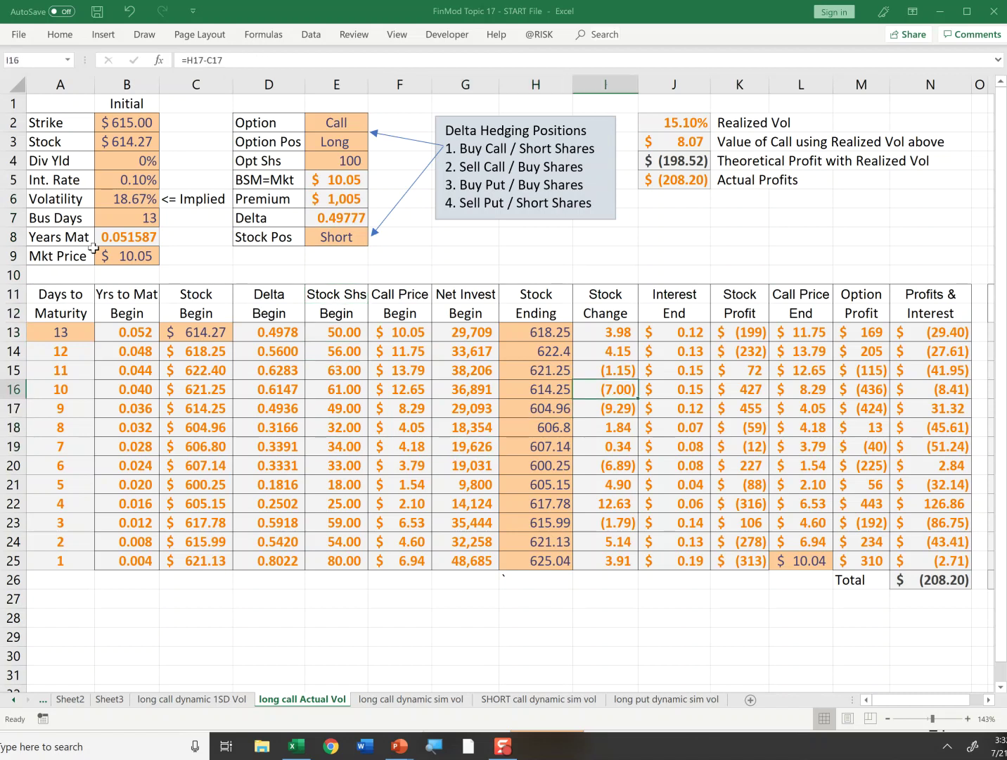
pyautogui.press('Left')
pyautogui.press('Up')
pyautogui.press('Up')
pyautogui.press('Up')
pyautogui.press('Down')
pyautogui.press('Down')
pyautogui.press('Down')
pyautogui.press('Down')
pyautogui.press('Down')
pyautogui.press('Down')
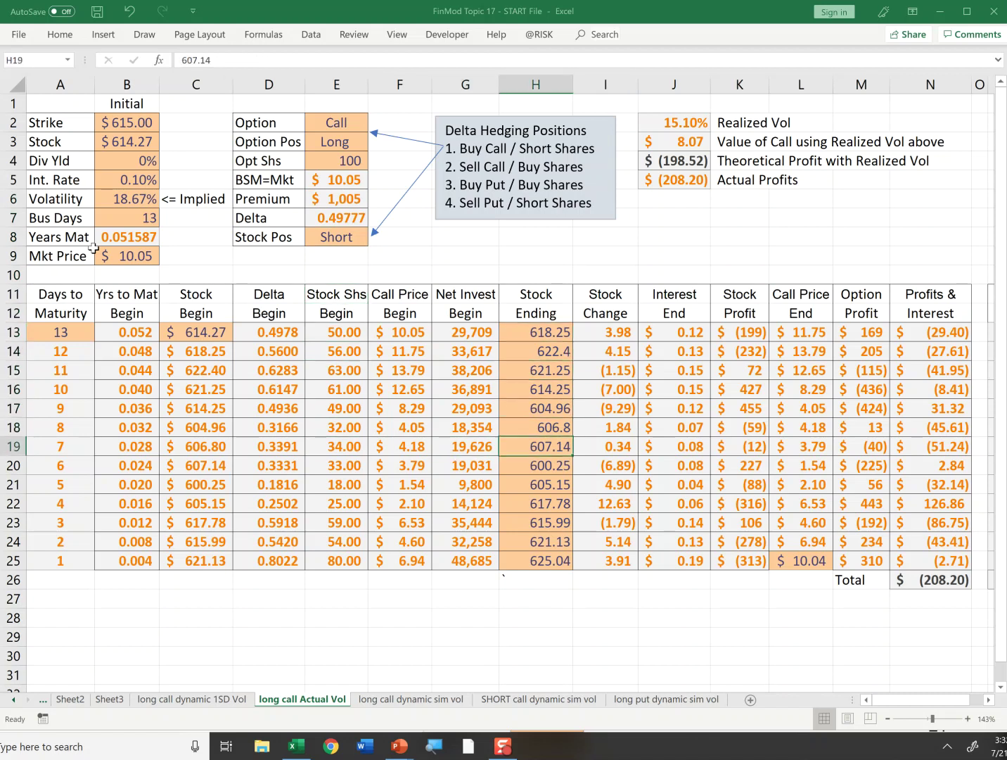
pyautogui.press('Down')
pyautogui.press('Down')
pyautogui.press('Down')
pyautogui.press('Down')
pyautogui.press('Down')
pyautogui.press('Down')
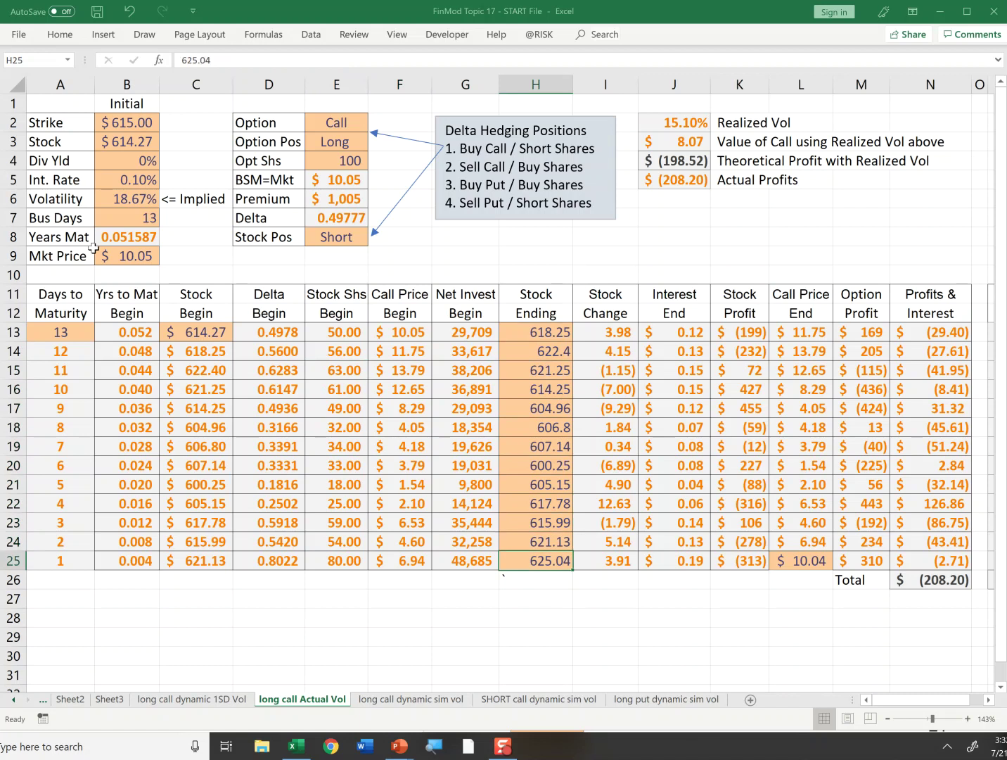
pyautogui.press('Up')
pyautogui.press('Up')
pyautogui.press('Up')
pyautogui.press('Up')
pyautogui.press('Up')
pyautogui.press('Up')
pyautogui.press('Up')
pyautogui.press('Up')
pyautogui.press('Up')
pyautogui.press('Up')
pyautogui.press('Up')
pyautogui.press('Up')
pyautogui.press('Up')
pyautogui.press('Up')
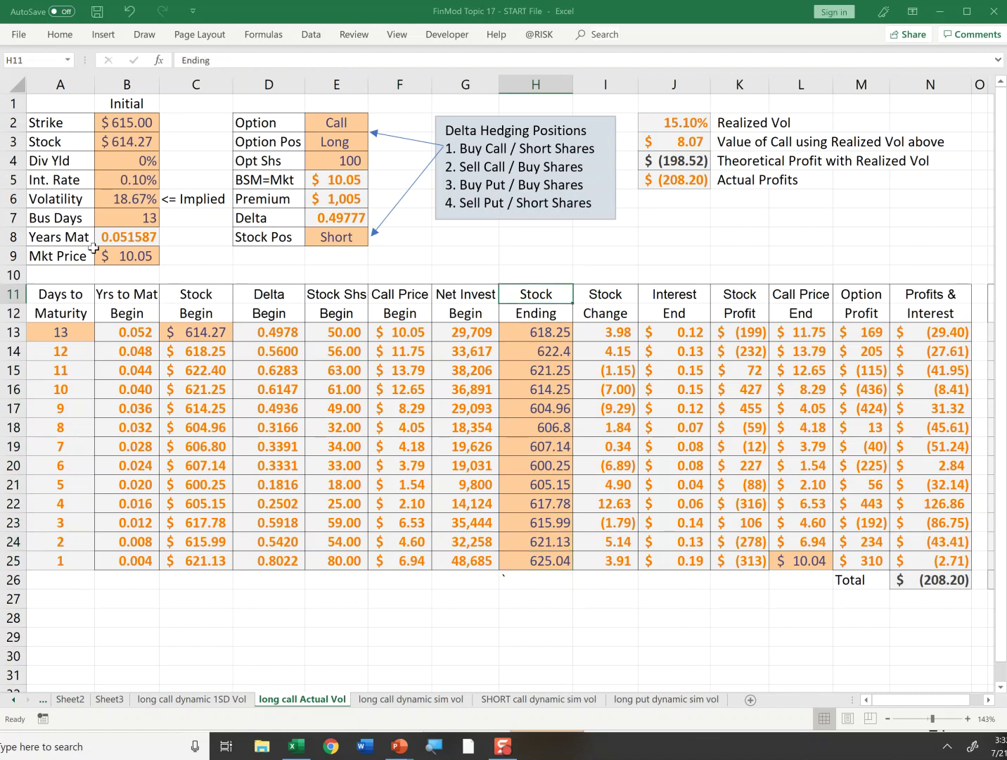
pyautogui.press('Left')
pyautogui.press('Left')
pyautogui.press('Left')
pyautogui.press('Left')
pyautogui.press('Left')
pyautogui.press('Left')
pyautogui.press('Left')
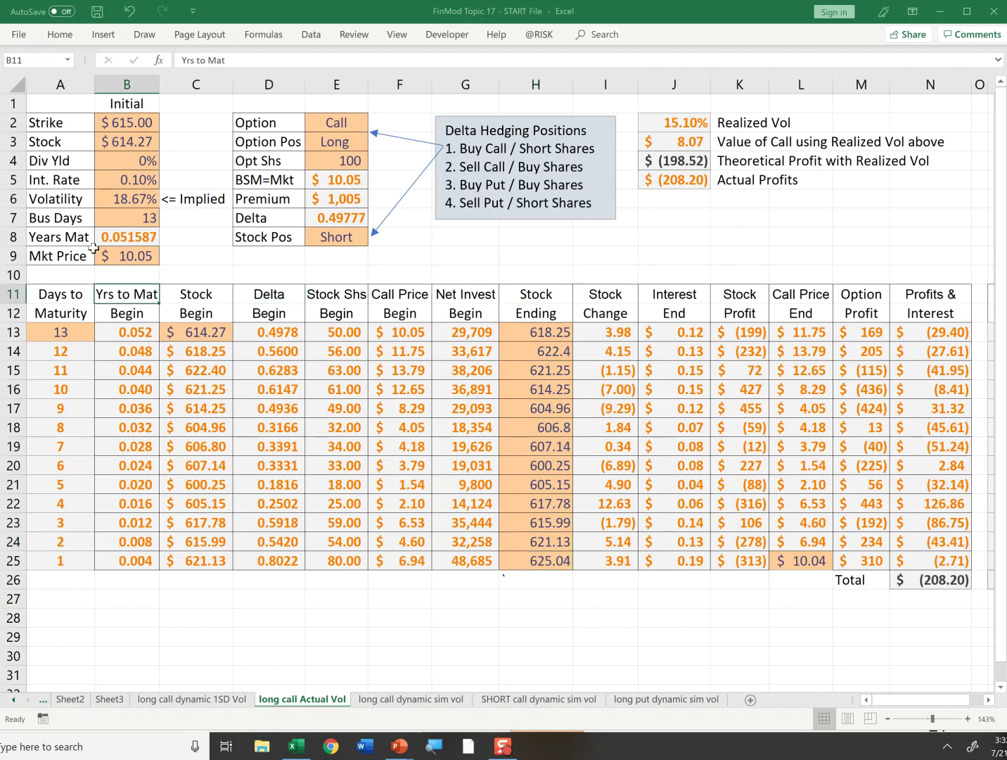
pyautogui.press('Down')
pyautogui.press('Down')
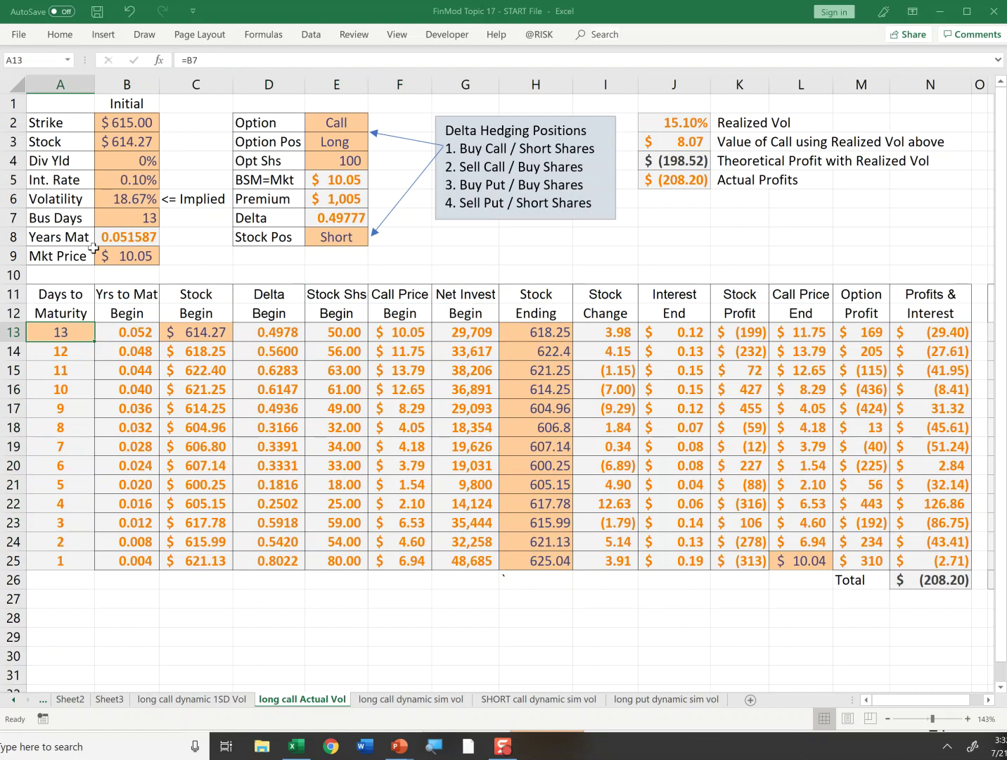
pyautogui.press('Right')
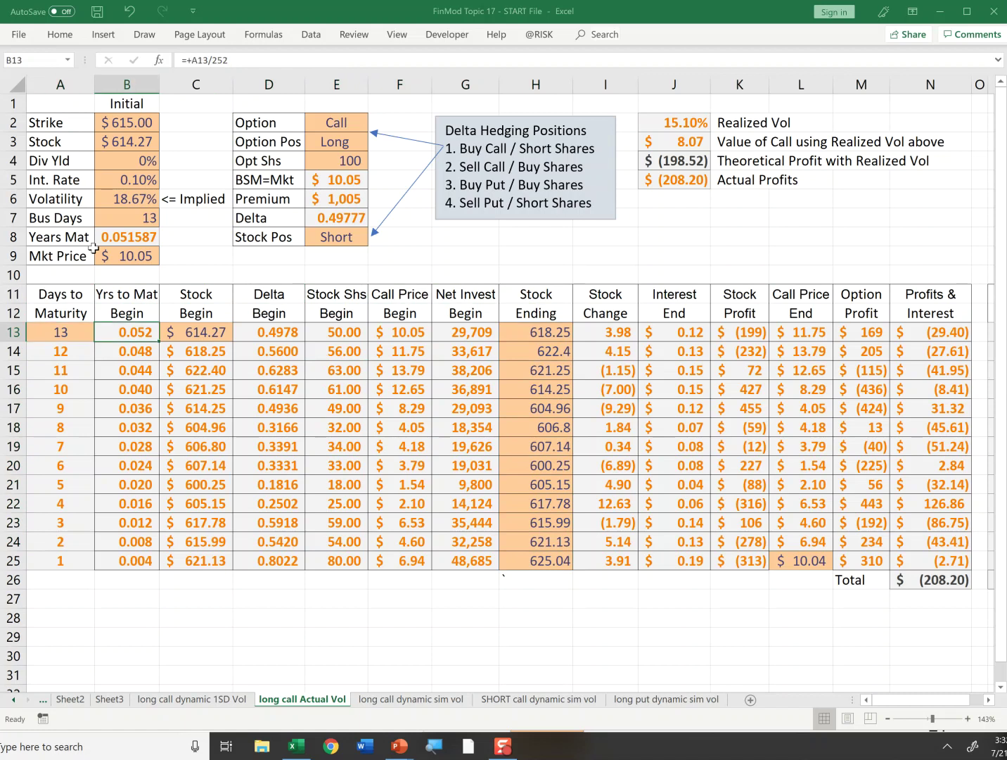
pyautogui.press('Right')
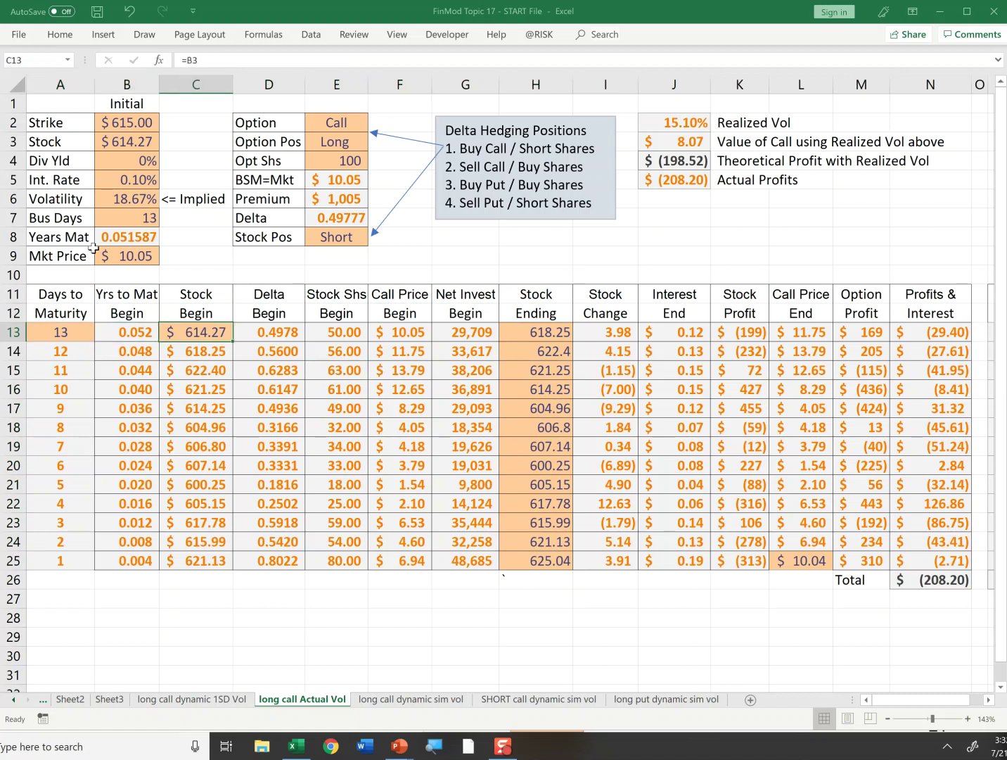
pyautogui.press('Right')
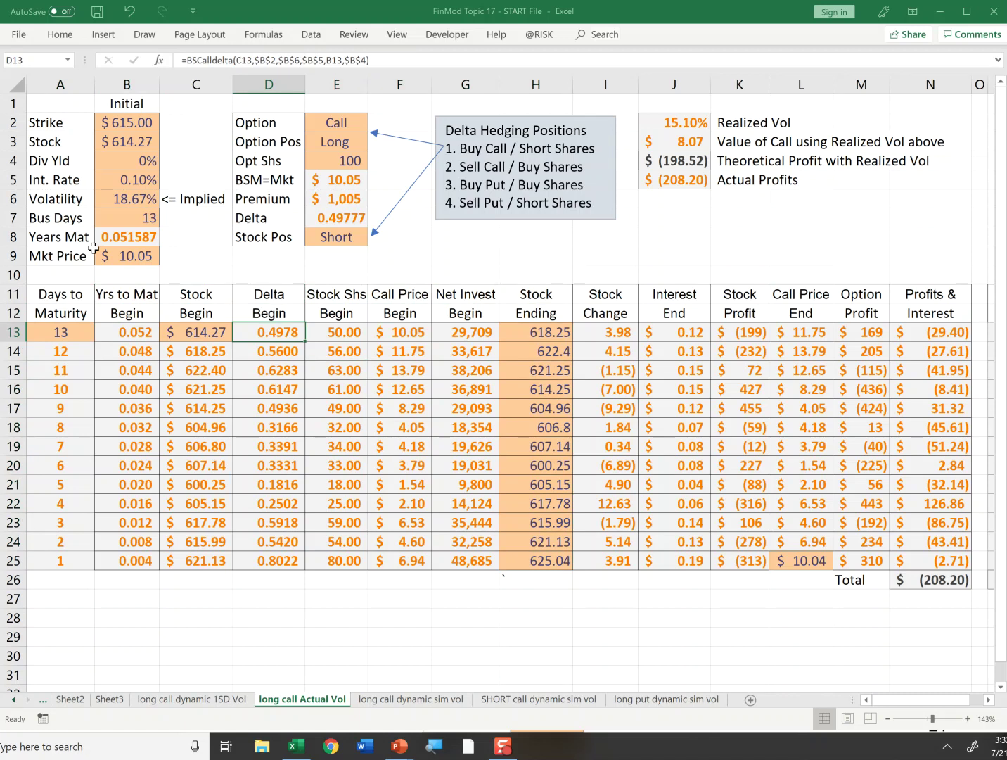
pyautogui.press('Right')
pyautogui.press('F2')
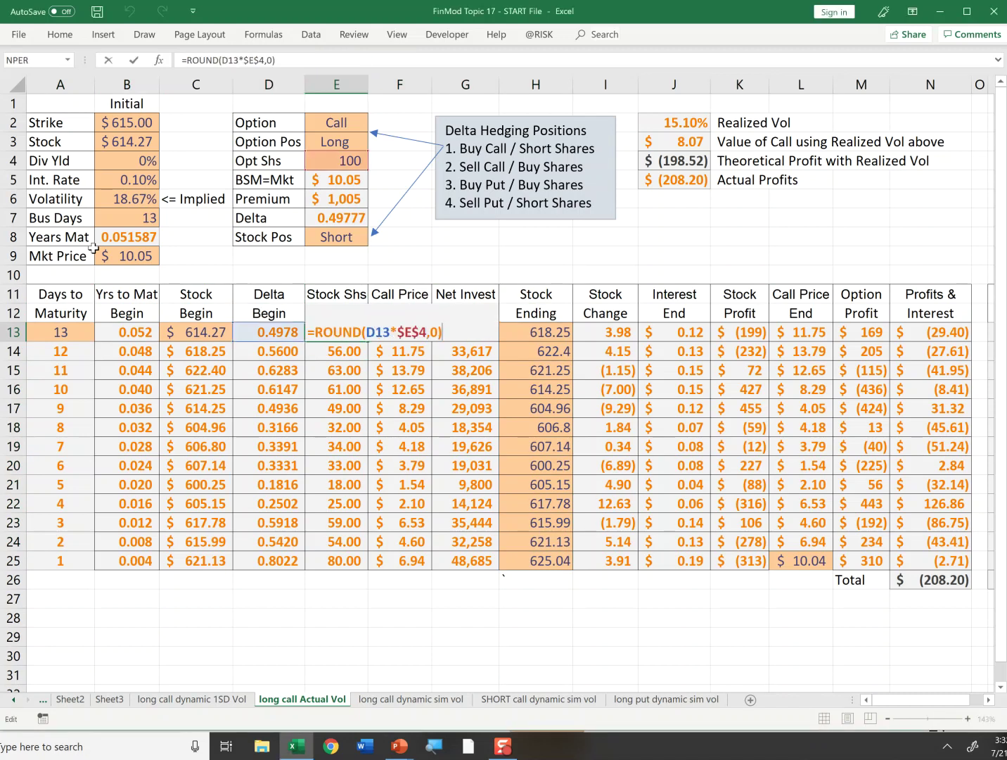
pyautogui.hotkey('ctrl', 'Return')
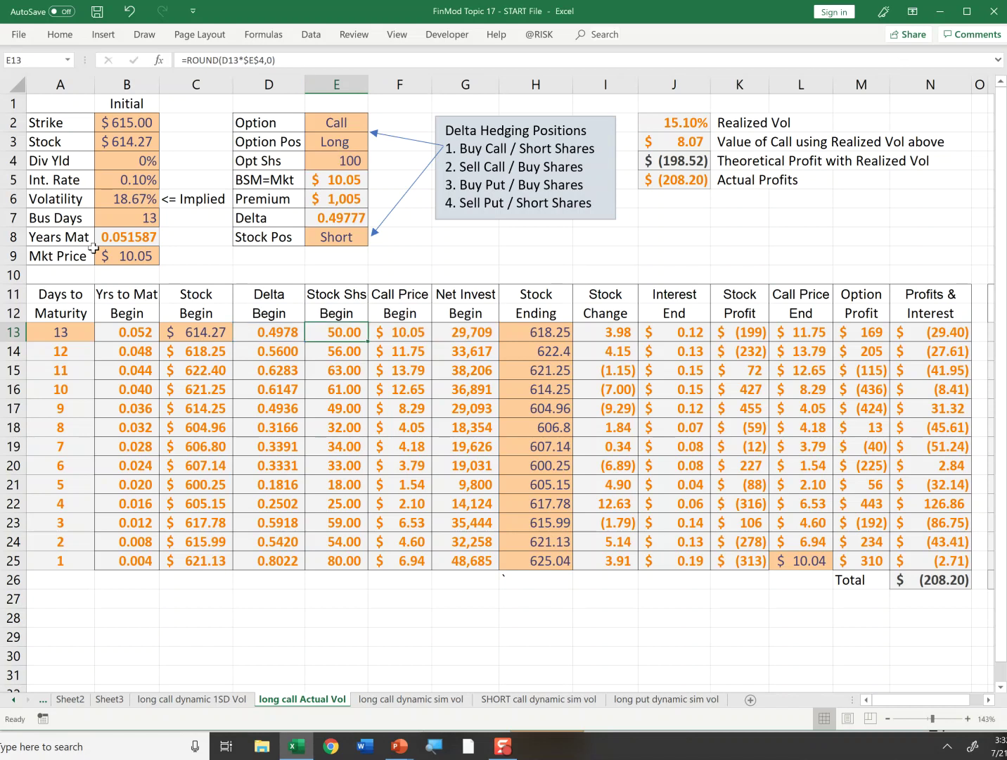
pyautogui.press('F2')
pyautogui.hotkey('ctrl', 'Return')
pyautogui.press('Right')
pyautogui.press('F2')
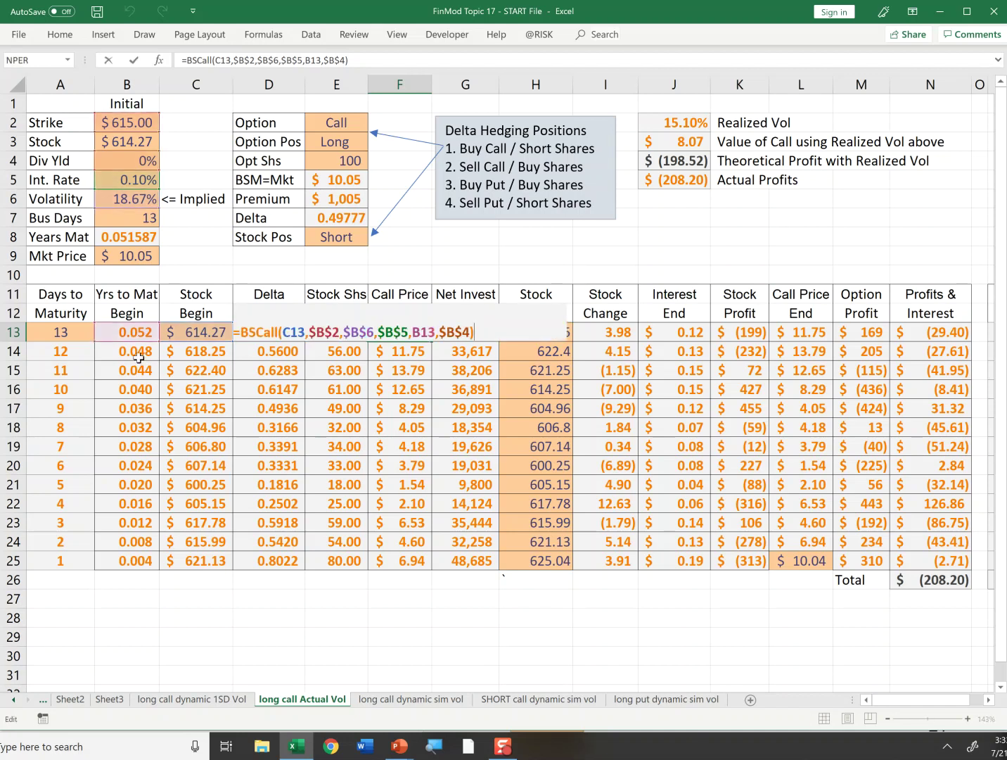
pyautogui.hotkey('ctrl', 'Return')
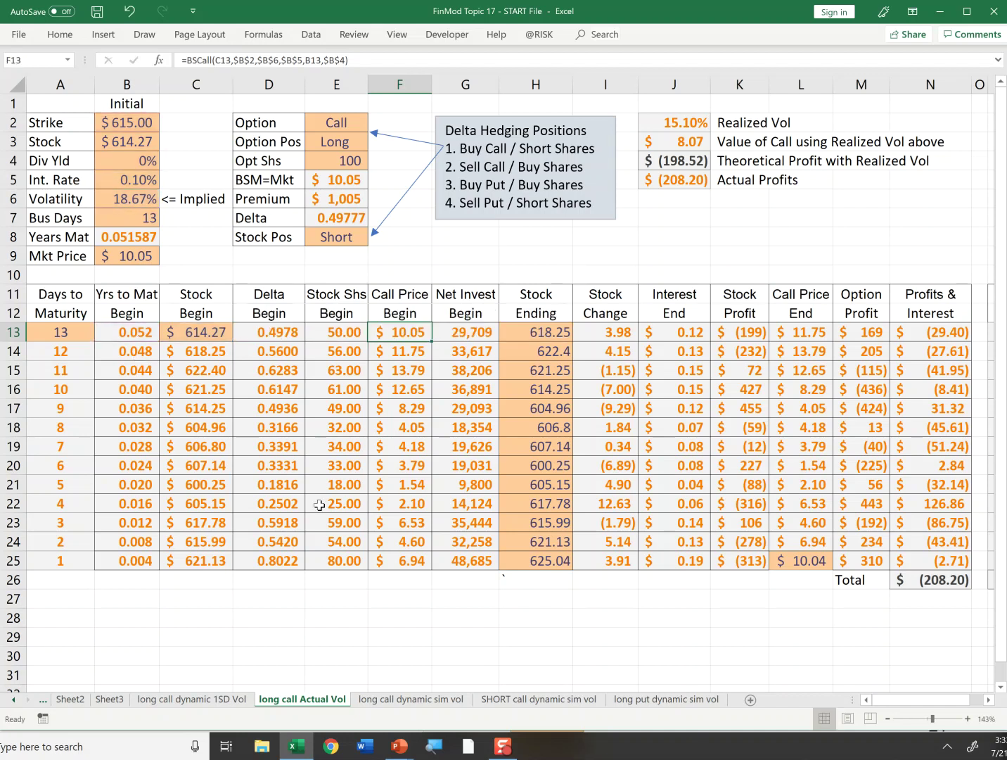
pyautogui.press('Right')
pyautogui.press('F2')
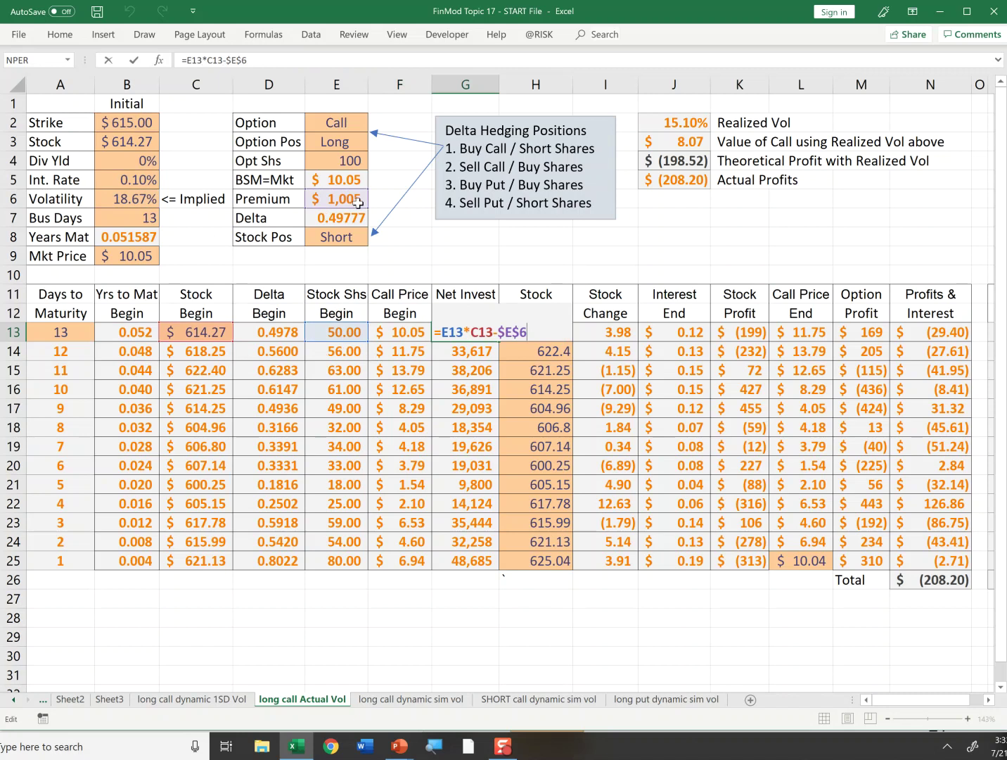
pyautogui.moveTo(501, 339); pyautogui.dragTo(540, 335)
pyautogui.press('Escape')
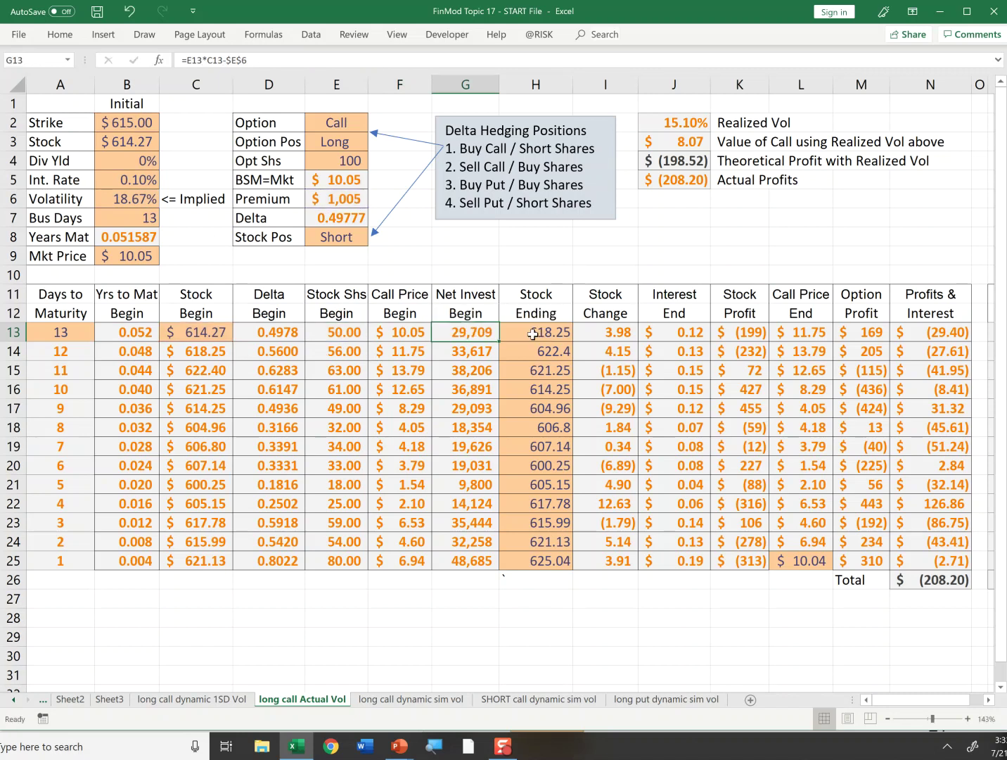
pyautogui.click(533, 334)
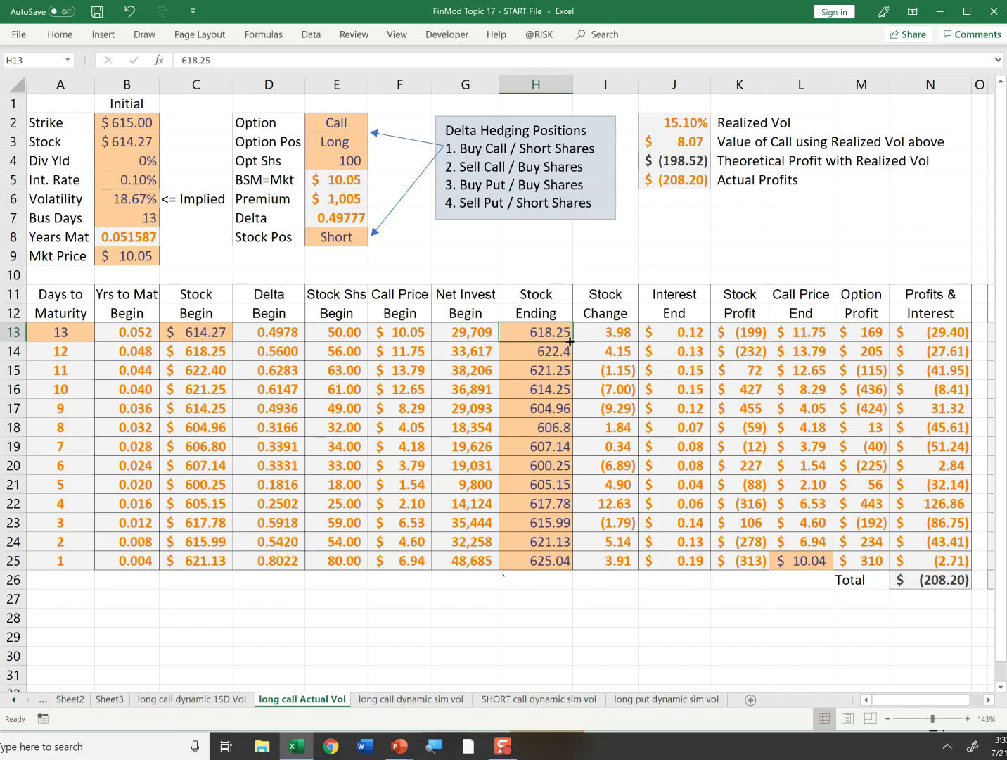
pyautogui.click(614, 331)
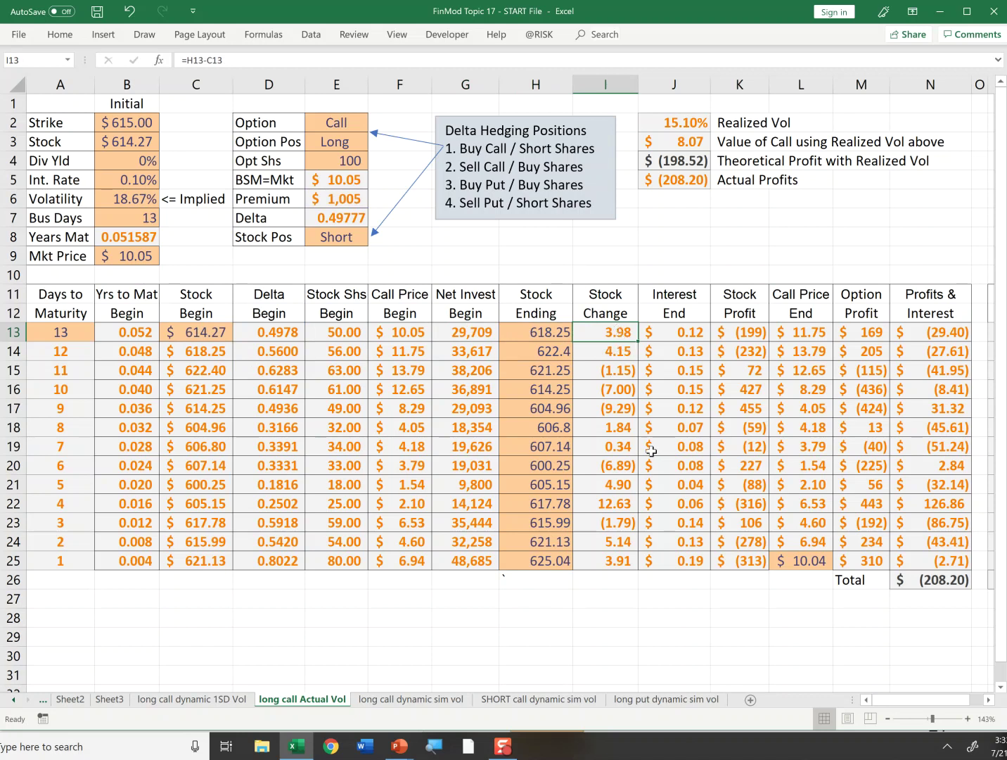
pyautogui.moveTo(603, 329); pyautogui.dragTo(607, 555)
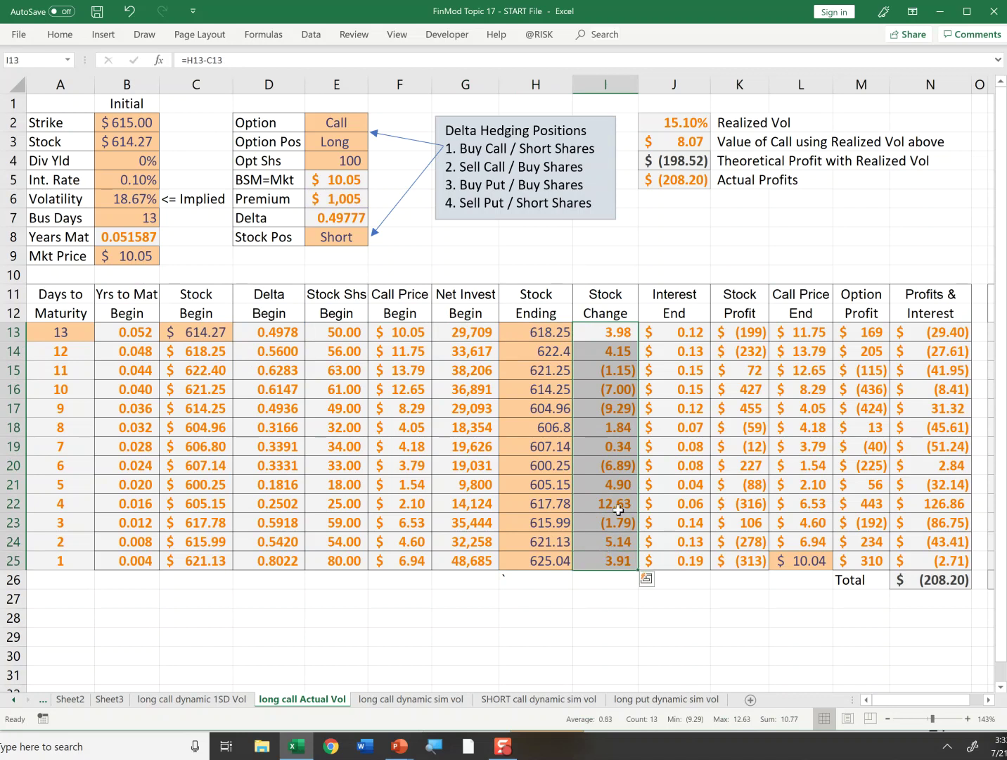
pyautogui.doubleClick(681, 334)
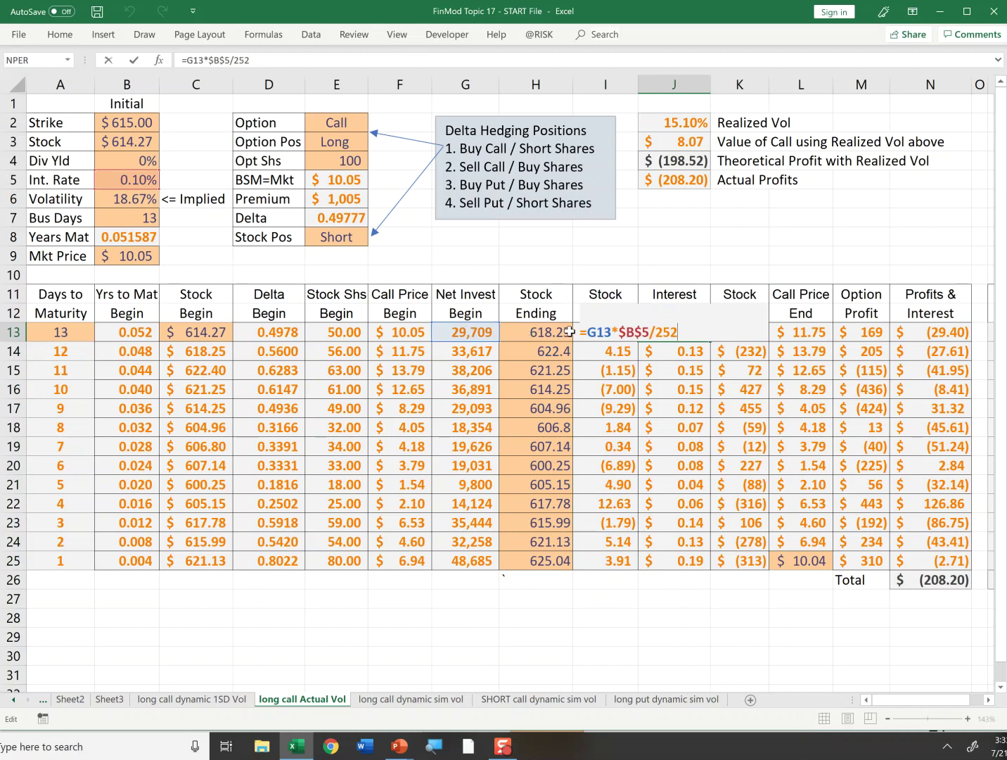
pyautogui.press('Escape')
pyautogui.press('F2')
pyautogui.press('Return')
pyautogui.press('Down')
pyautogui.press('F2')
pyautogui.press('Escape')
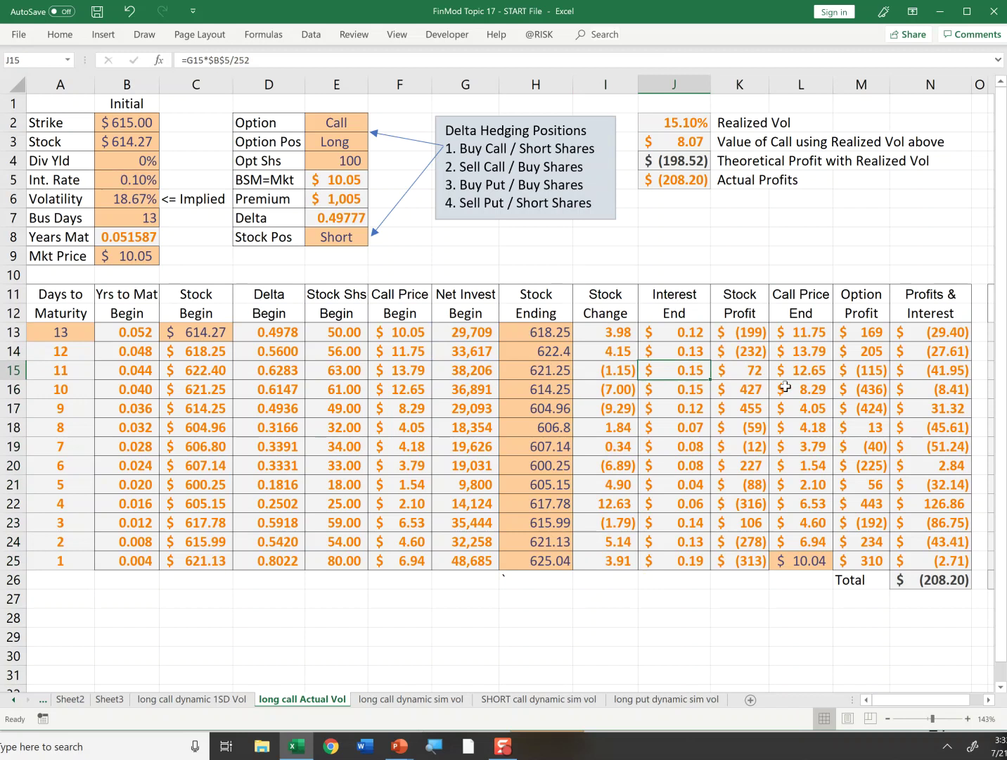
pyautogui.press('Up')
pyautogui.press('Up')
pyautogui.press('Right')
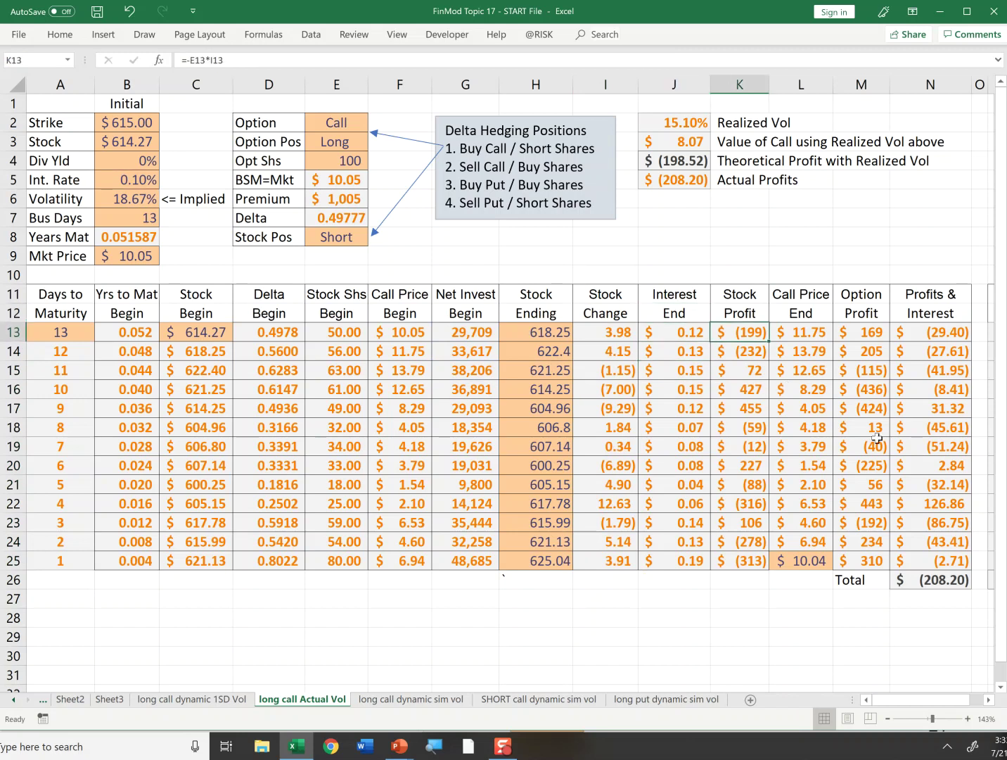
pyautogui.press('F2')
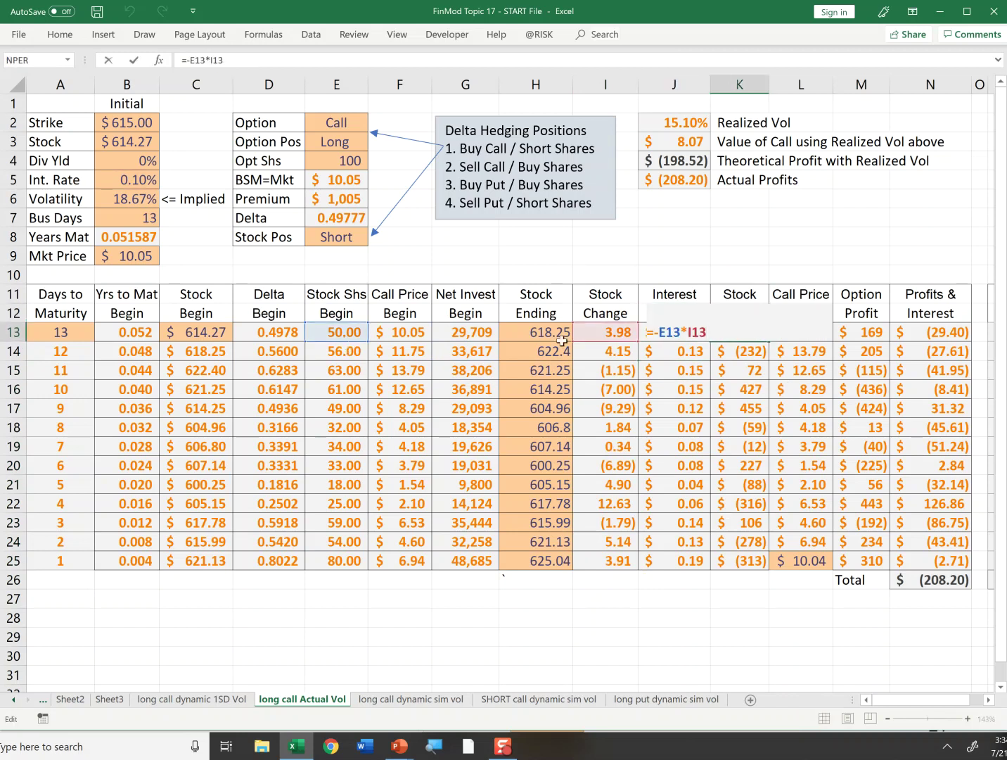
pyautogui.press('Escape')
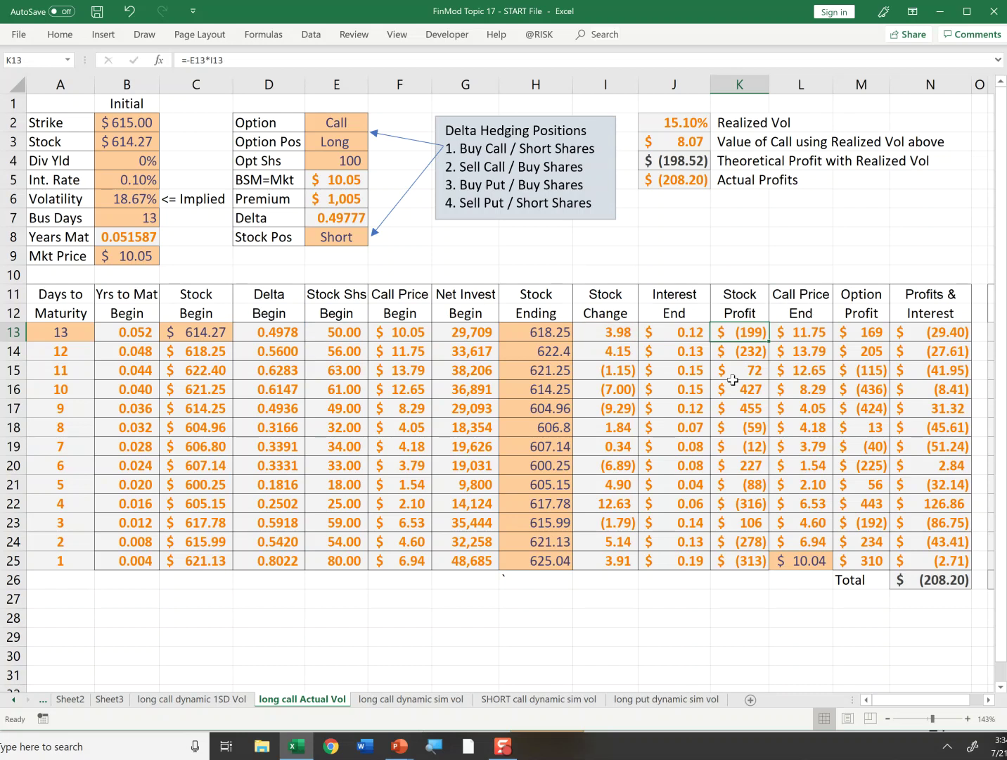
pyautogui.press('F2')
pyautogui.press('Escape')
pyautogui.press('Right')
pyautogui.press('F2')
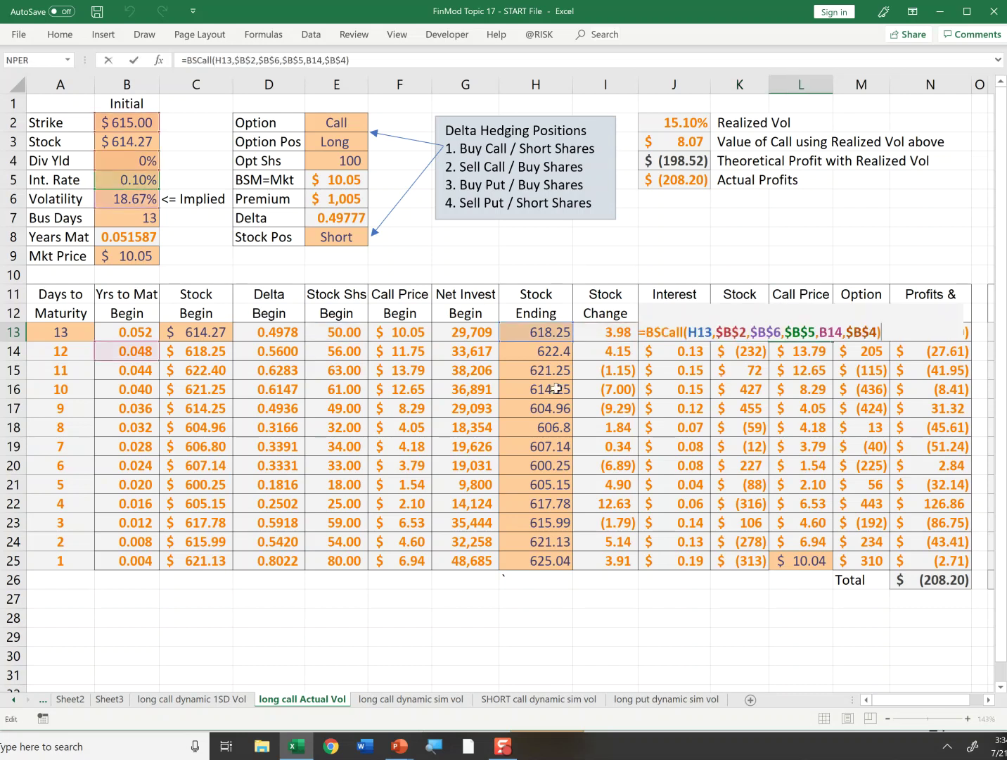
pyautogui.press('Escape')
pyautogui.press('F2')
pyautogui.hotkey('ctrl', 'Return')
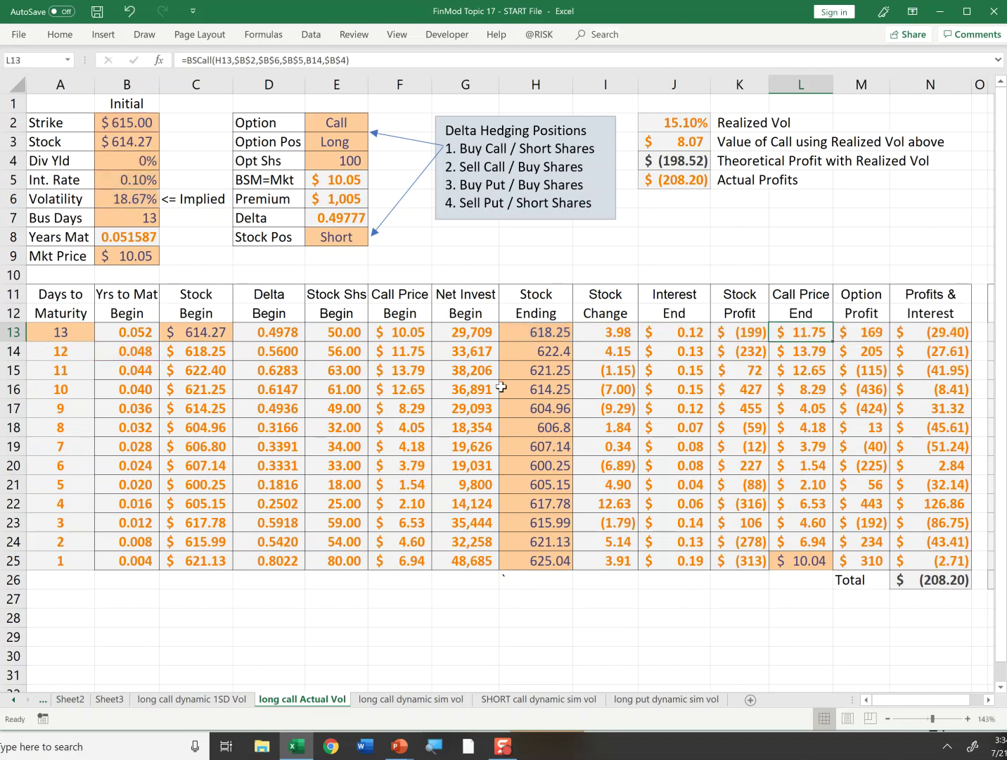
pyautogui.doubleClick(815, 342)
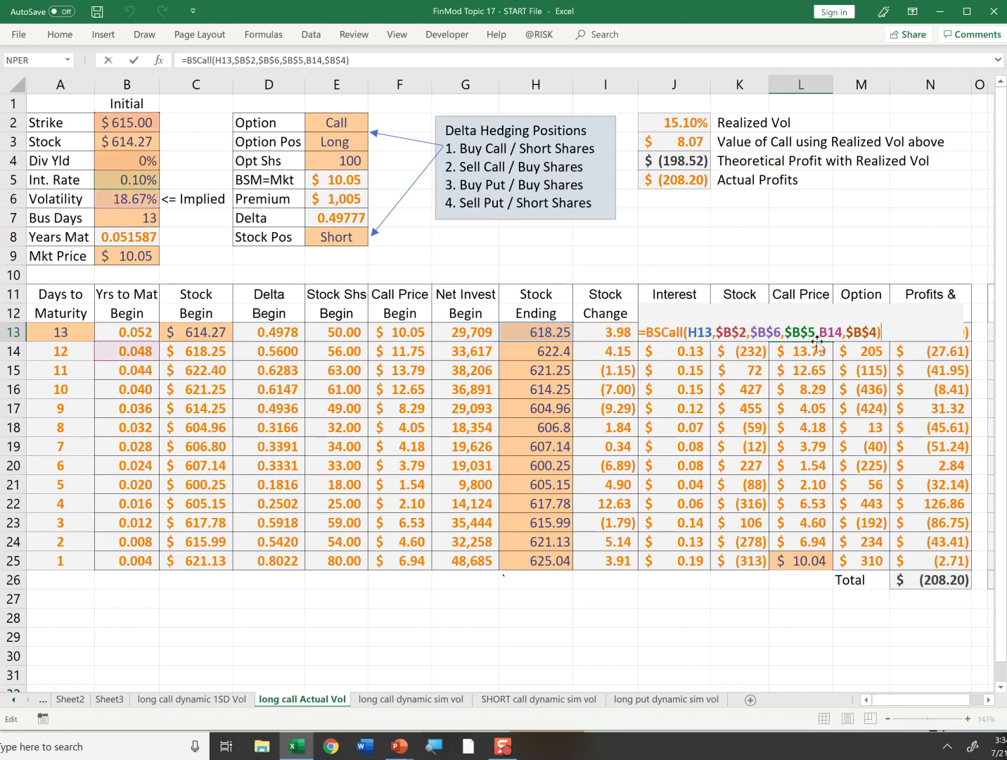
pyautogui.press('Escape')
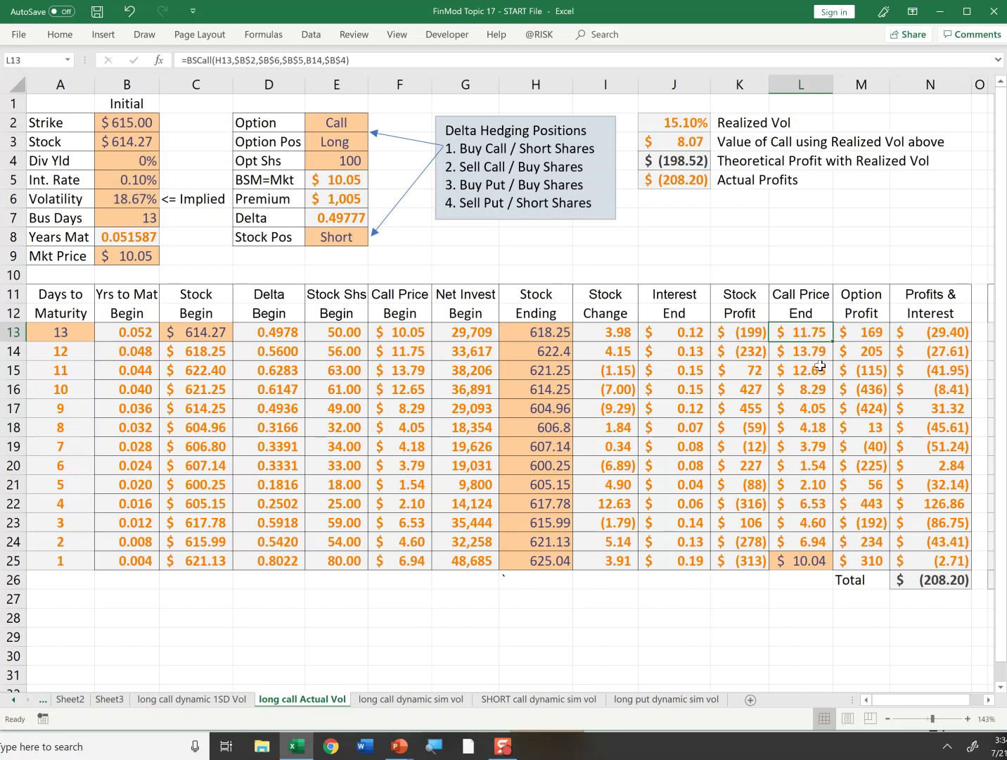
pyautogui.doubleClick(877, 340)
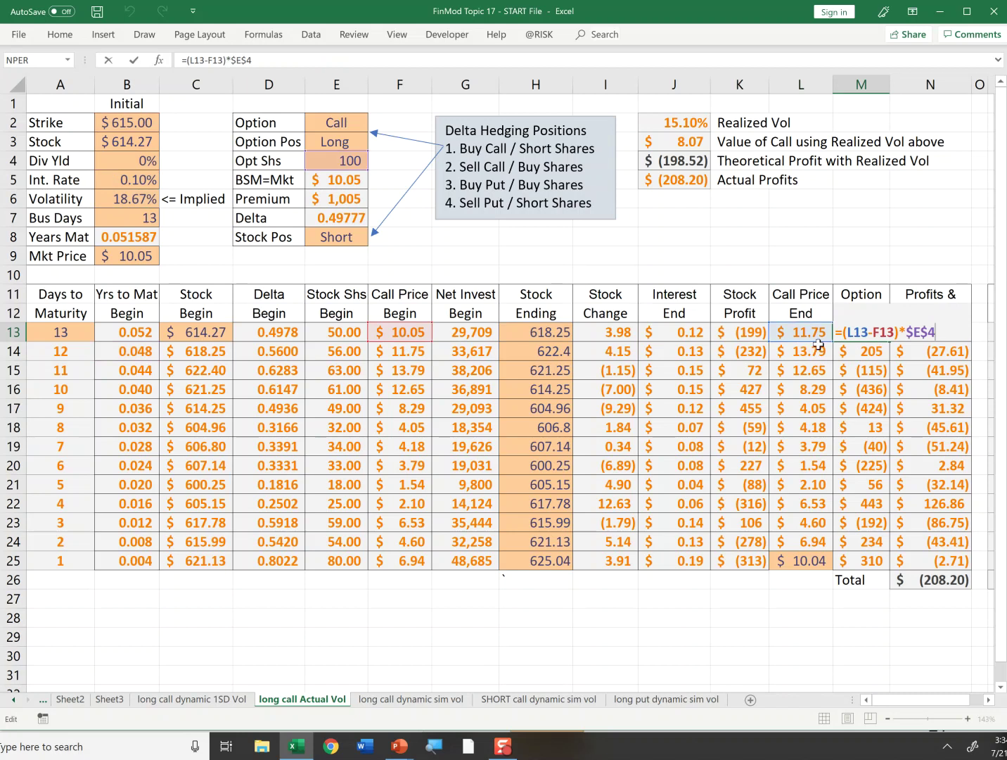
pyautogui.press('Escape')
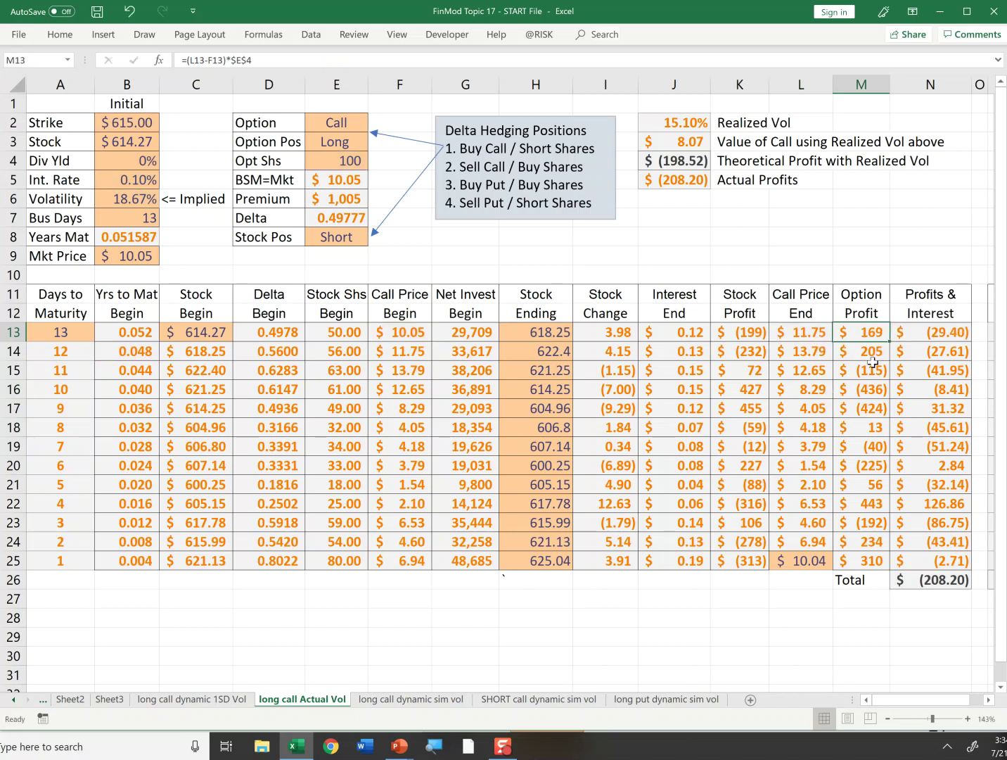
pyautogui.press('Right')
pyautogui.press('F2')
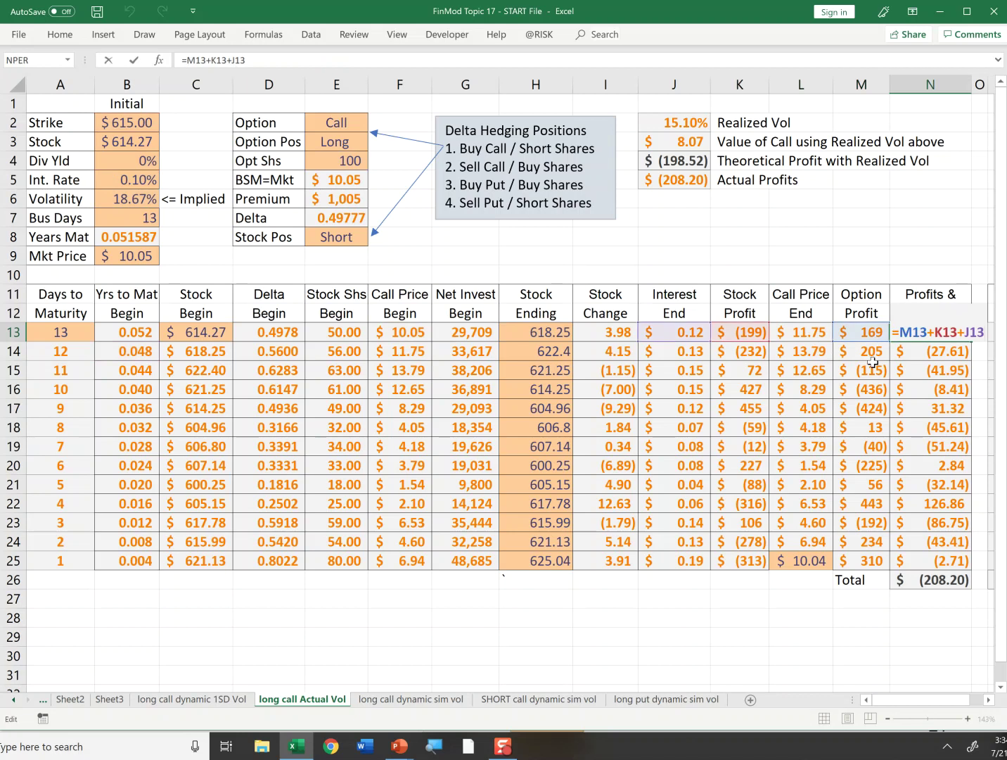
pyautogui.press('Escape')
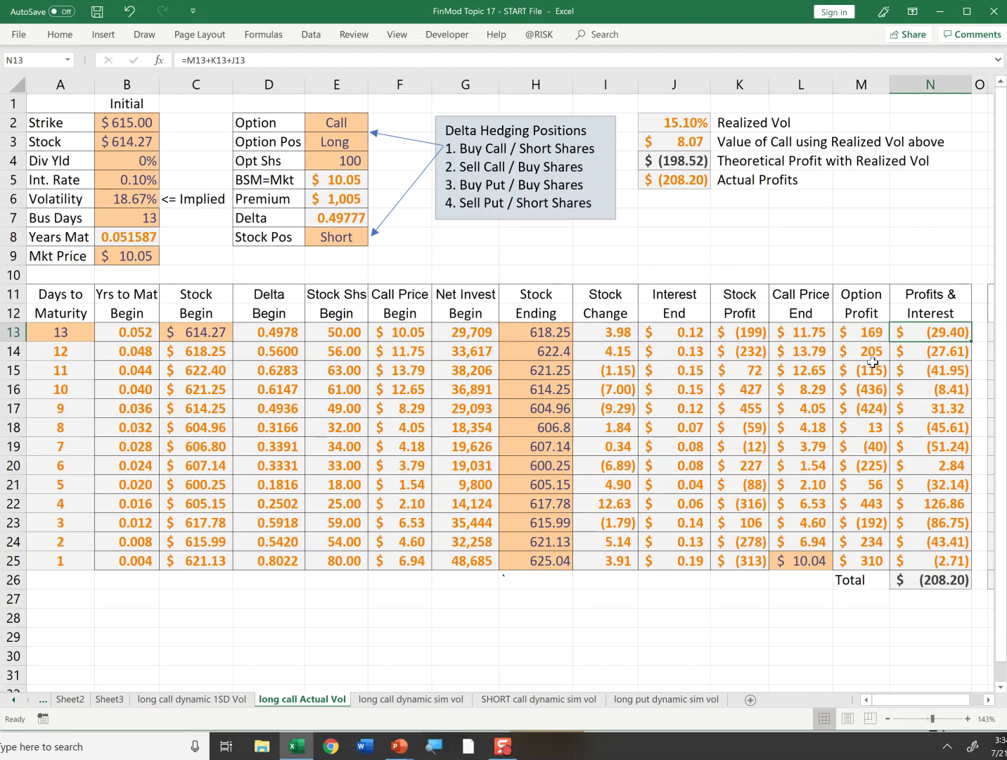
pyautogui.press('Left')
pyautogui.press('Left')
pyautogui.press('Left')
pyautogui.press('Left')
pyautogui.press('Left')
pyautogui.press('Left')
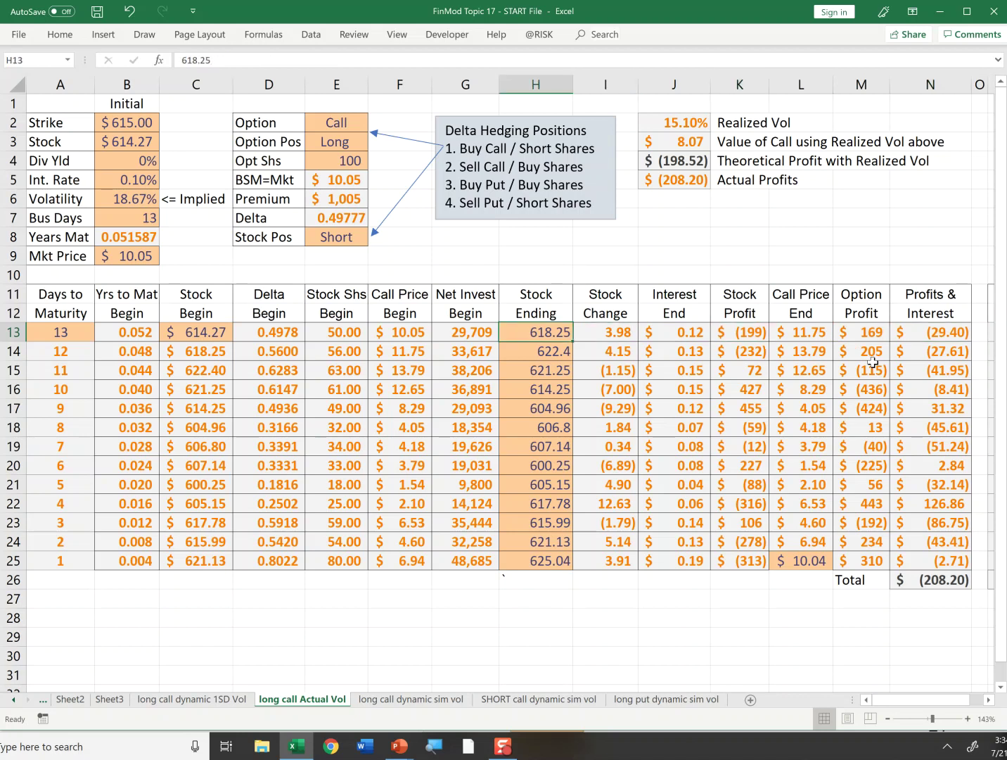
pyautogui.press('Down')
pyautogui.press('Down')
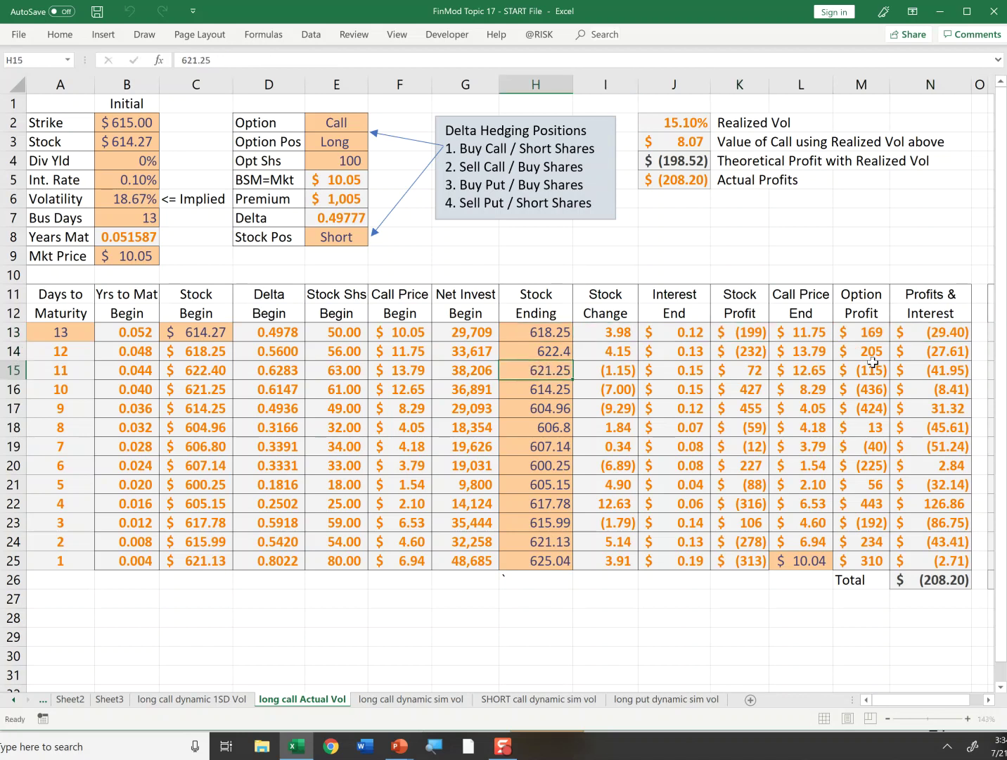
pyautogui.press('Down')
pyautogui.press('Down')
pyautogui.press('Down')
pyautogui.press('Down')
pyautogui.press('Down')
pyautogui.press('Down')
pyautogui.press('Down')
pyautogui.press('Down')
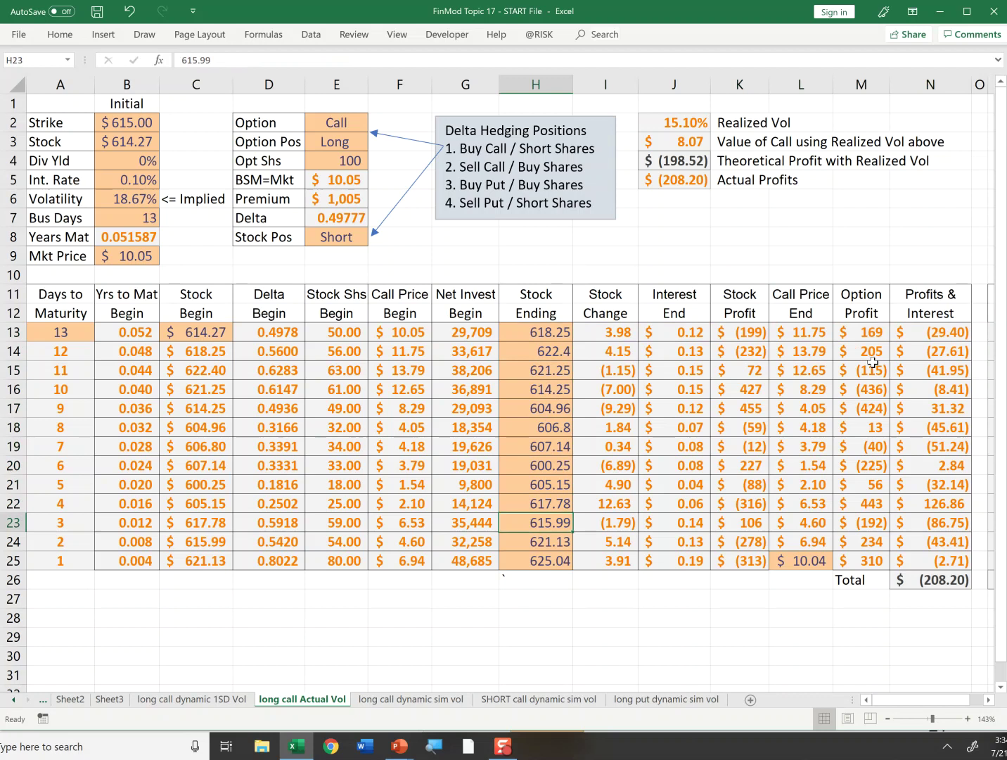
pyautogui.press('Down')
pyautogui.press('Down')
pyautogui.press('Up')
pyautogui.press('Up')
pyautogui.press('Up')
pyautogui.press('Up')
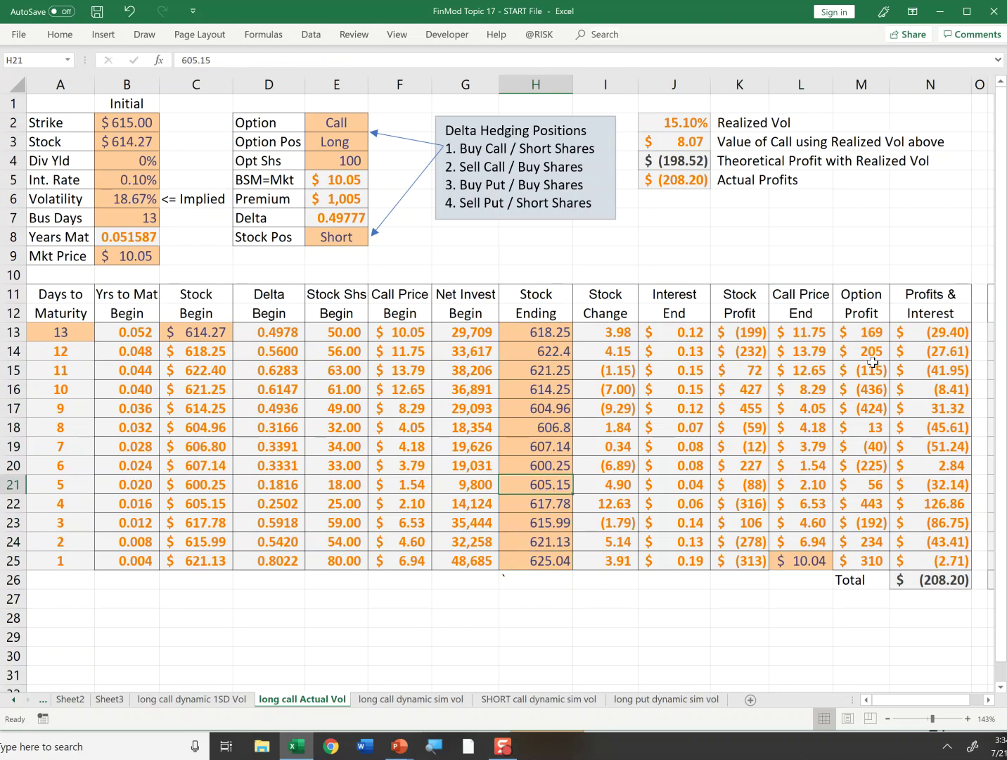
pyautogui.moveTo(958, 409); pyautogui.dragTo(49, 409)
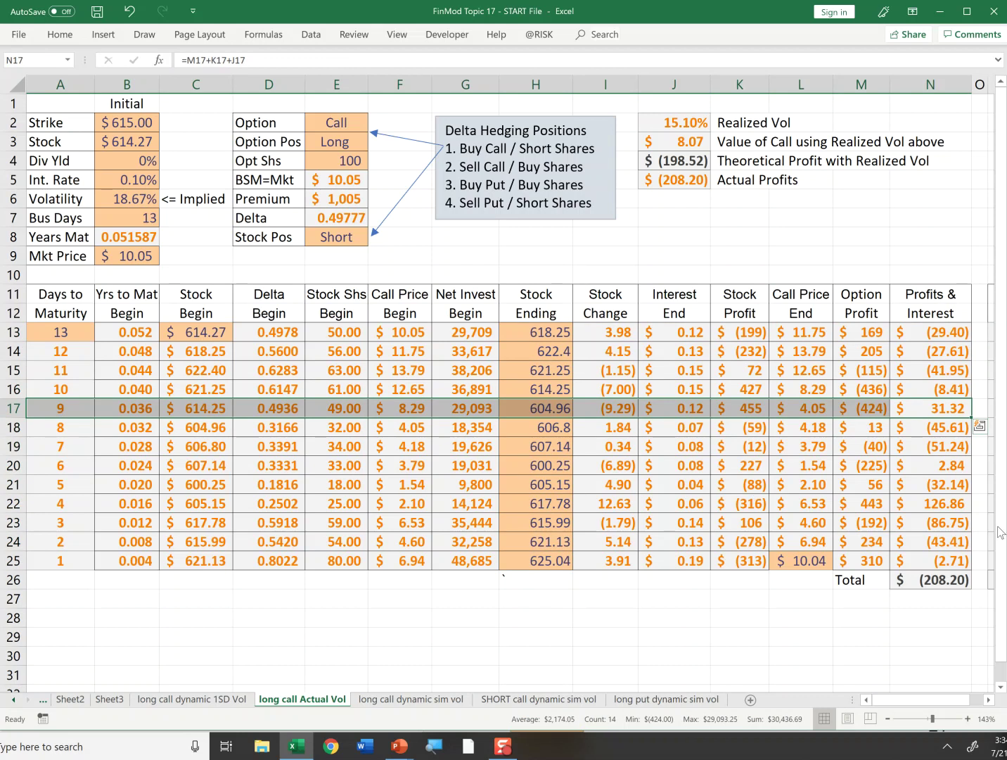
pyautogui.moveTo(963, 503); pyautogui.dragTo(32, 514)
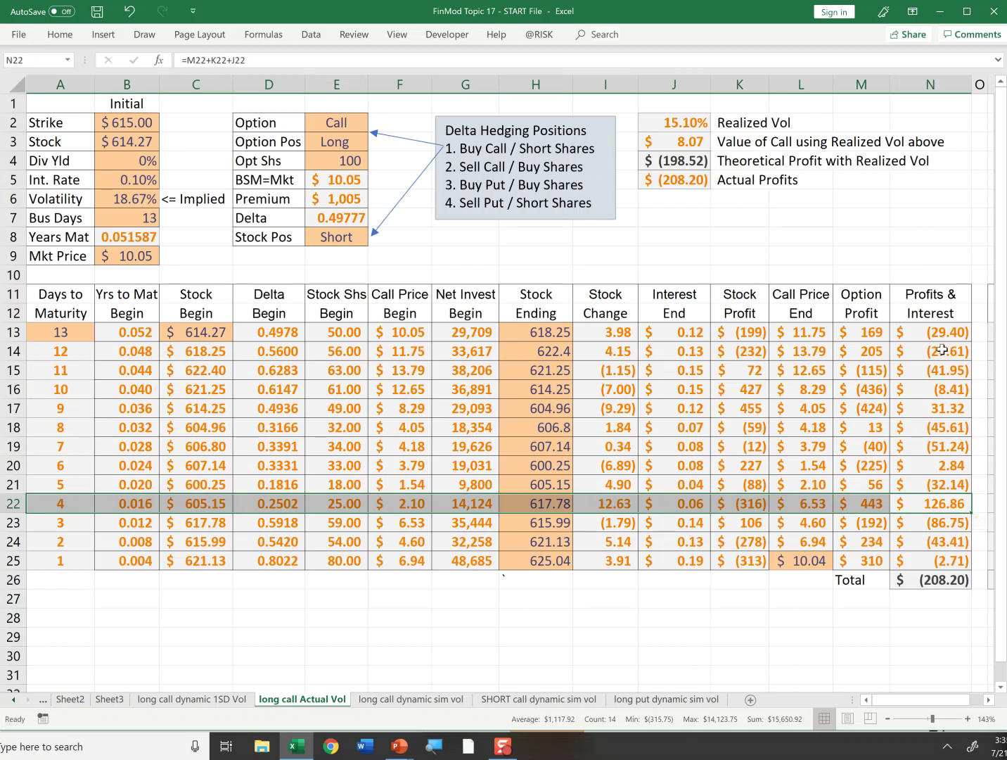
pyautogui.click(946, 585)
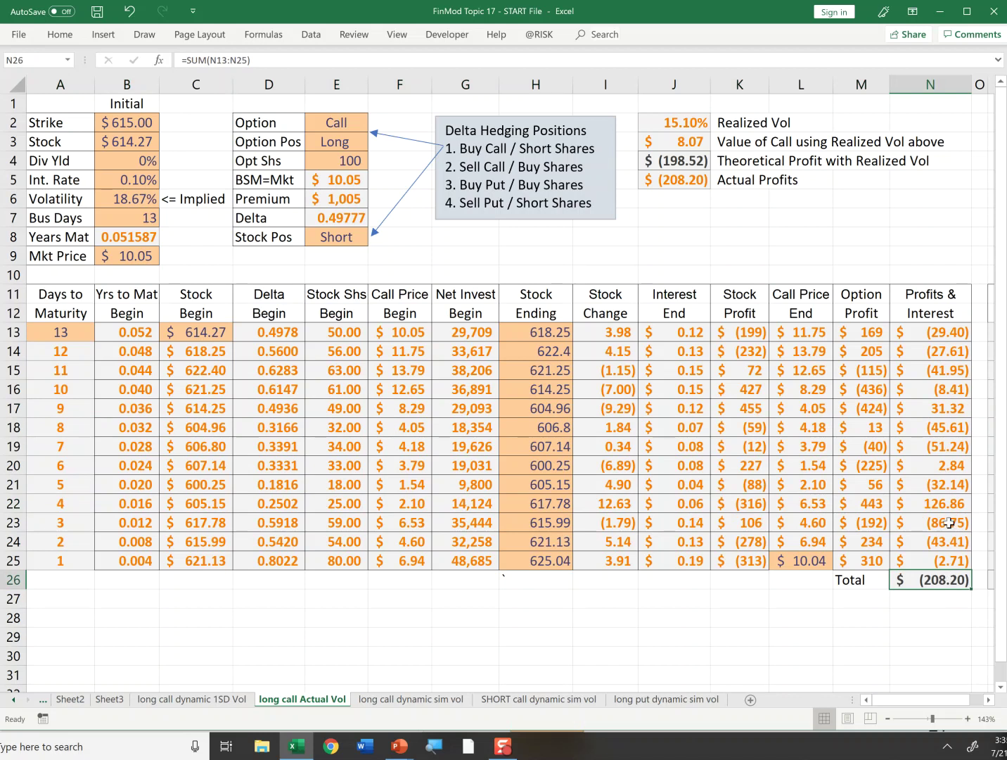
# Review the realized return formulas in column P row by row, from row 13 through row 18
pyautogui.press('Right')
pyautogui.press('Right')
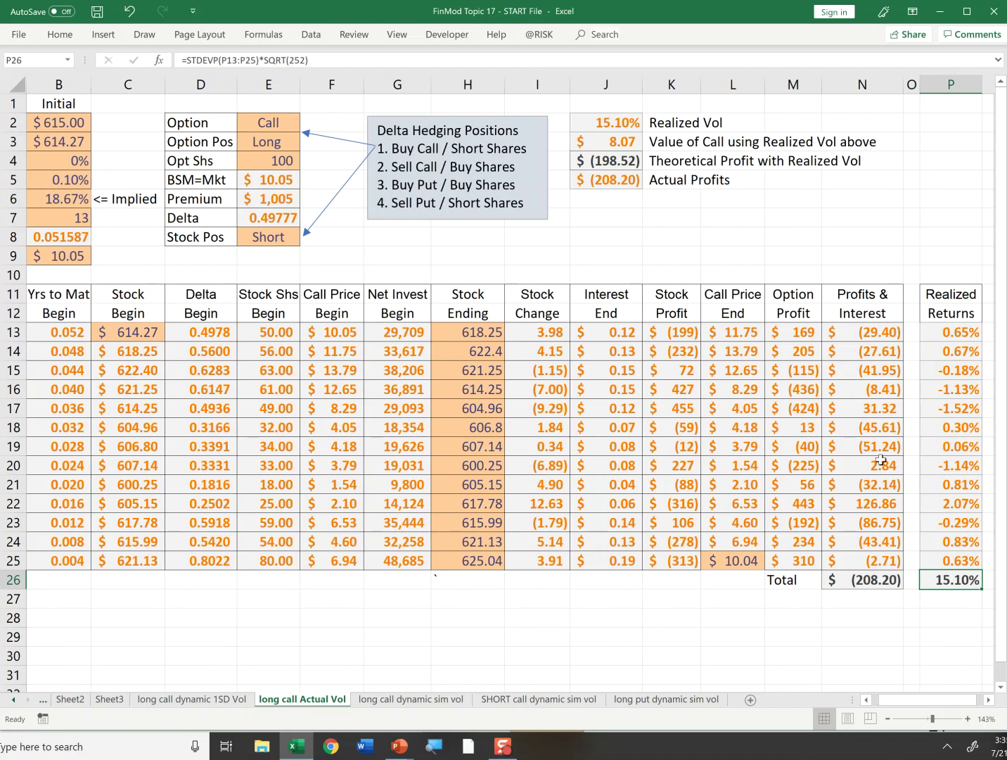
pyautogui.click(969, 336)
pyautogui.press('F2')
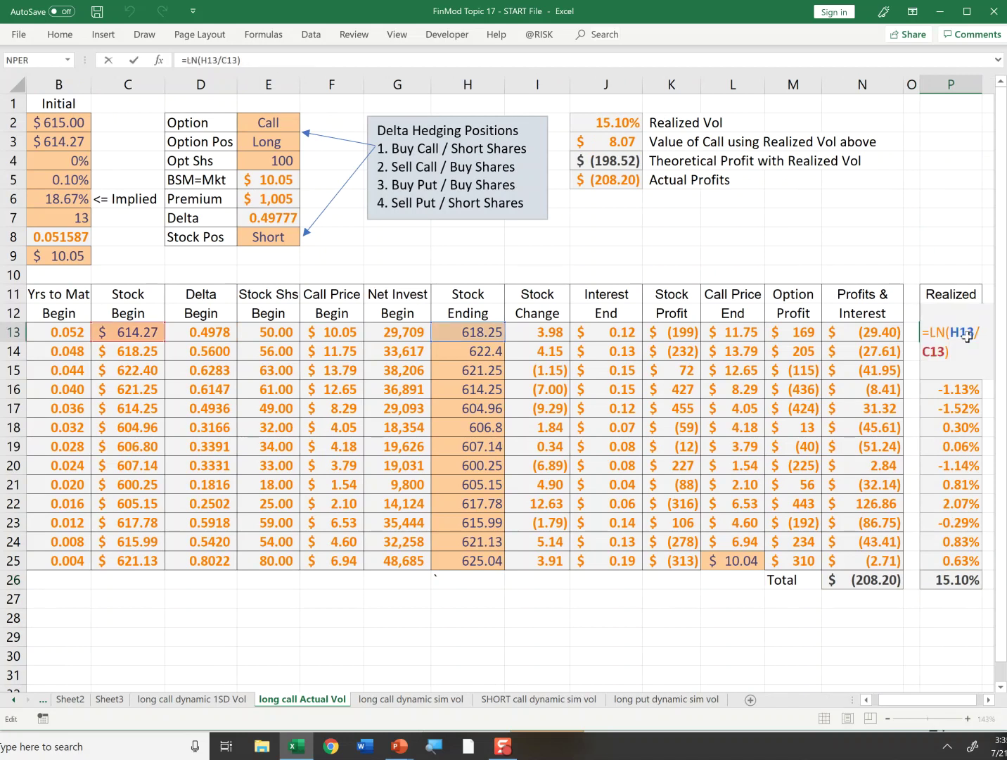
pyautogui.press('Return')
pyautogui.press('F2')
pyautogui.press('Return')
pyautogui.press('F2')
pyautogui.press('Return')
pyautogui.press('F2')
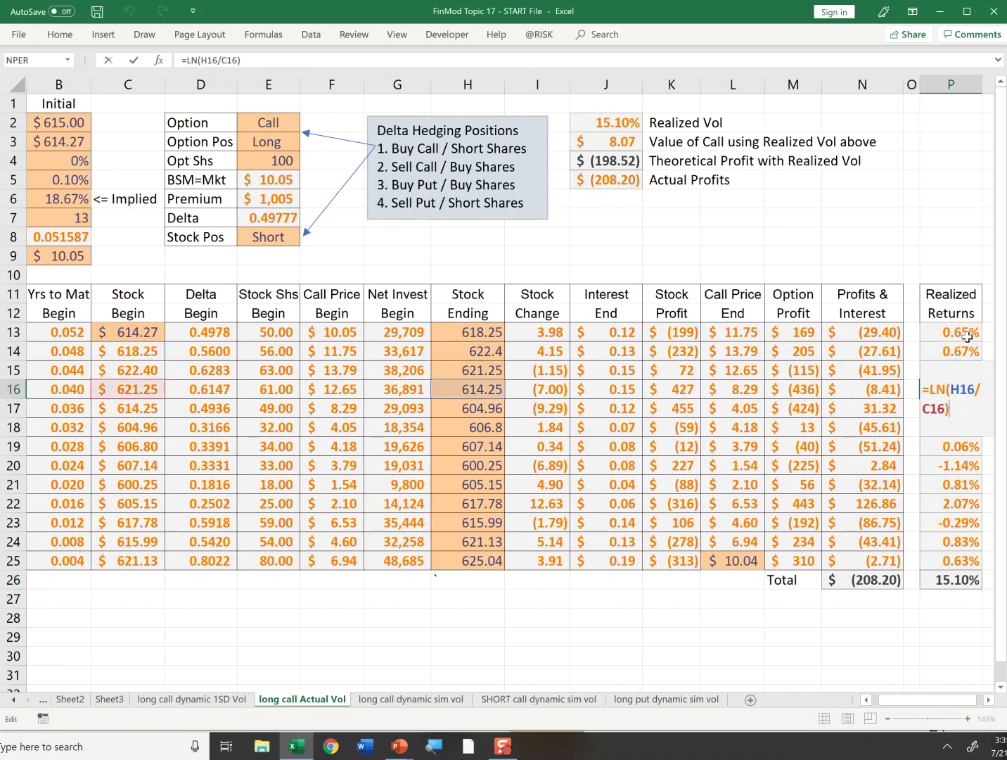
pyautogui.press('Return')
pyautogui.press('F2')
pyautogui.press('Escape')
pyautogui.press('Return')
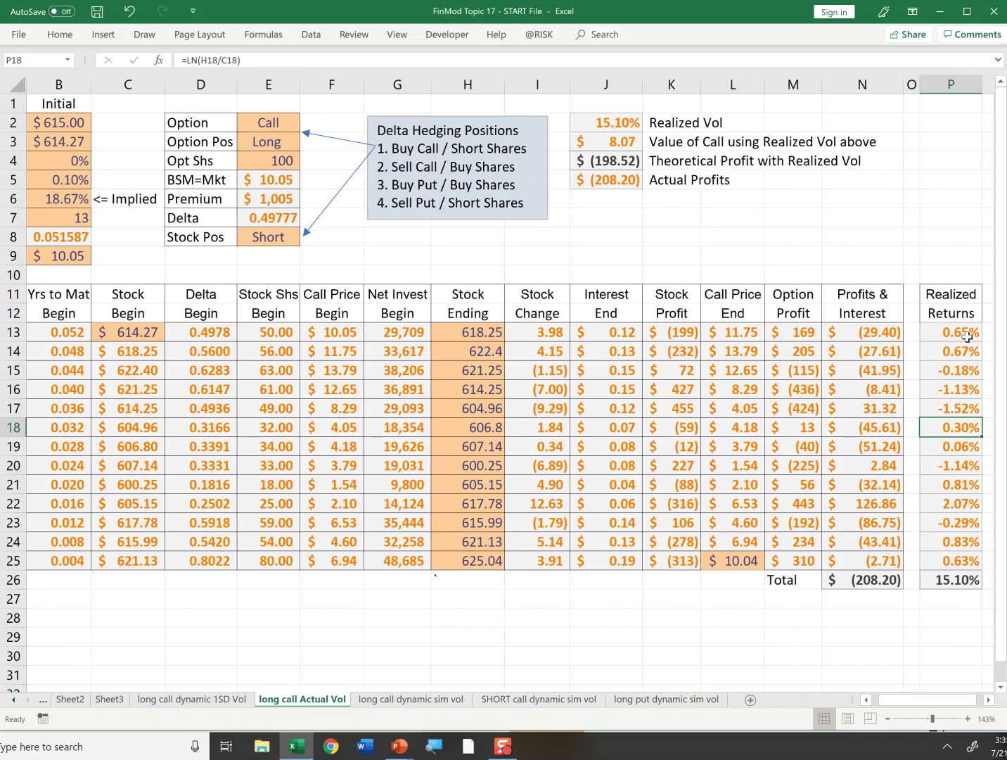
pyautogui.press('F2')
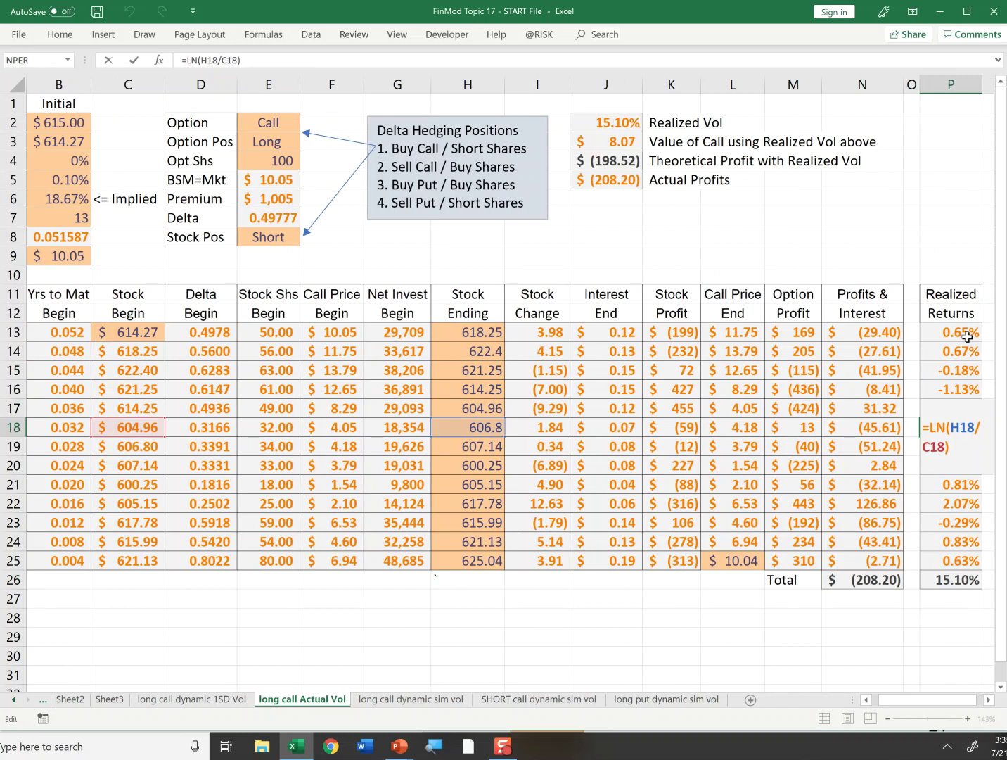
# Confirm P26's =STDEVP(P13:P25)*SQRT(252) realized volatility of 15.10%, then select P11:P26 for status-bar statistics
pyautogui.press('Return')
pyautogui.press('Return')
pyautogui.press('Return')
pyautogui.press('Return')
pyautogui.press('Return')
pyautogui.press('Return')
pyautogui.press('Return')
pyautogui.press('Return')
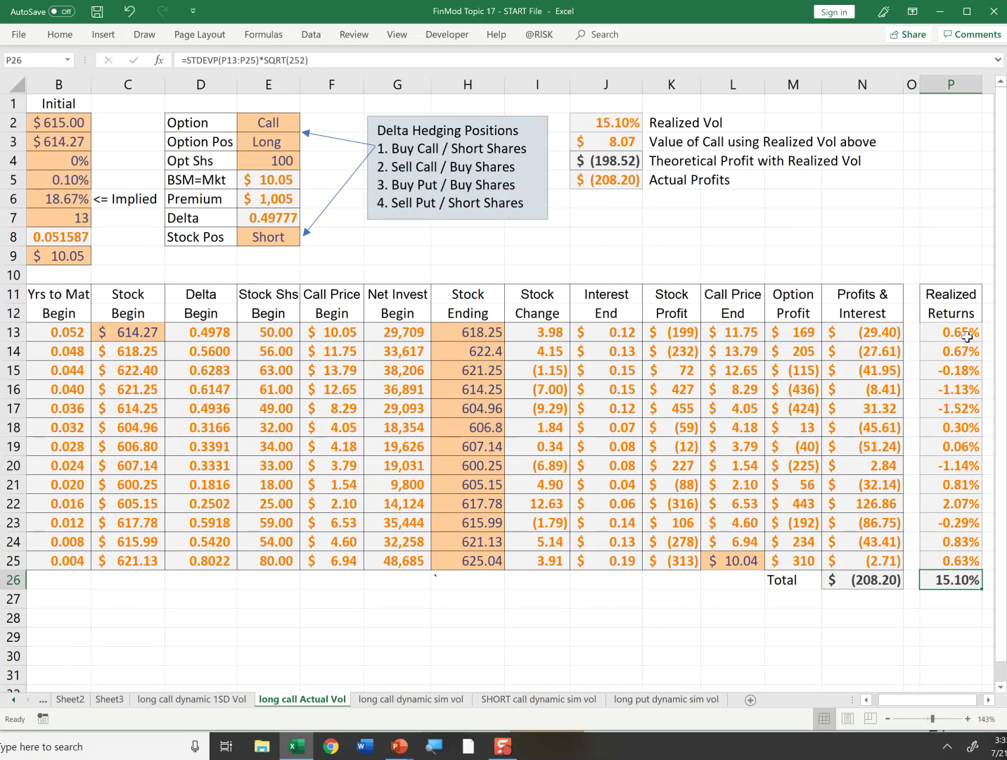
pyautogui.press('F2')
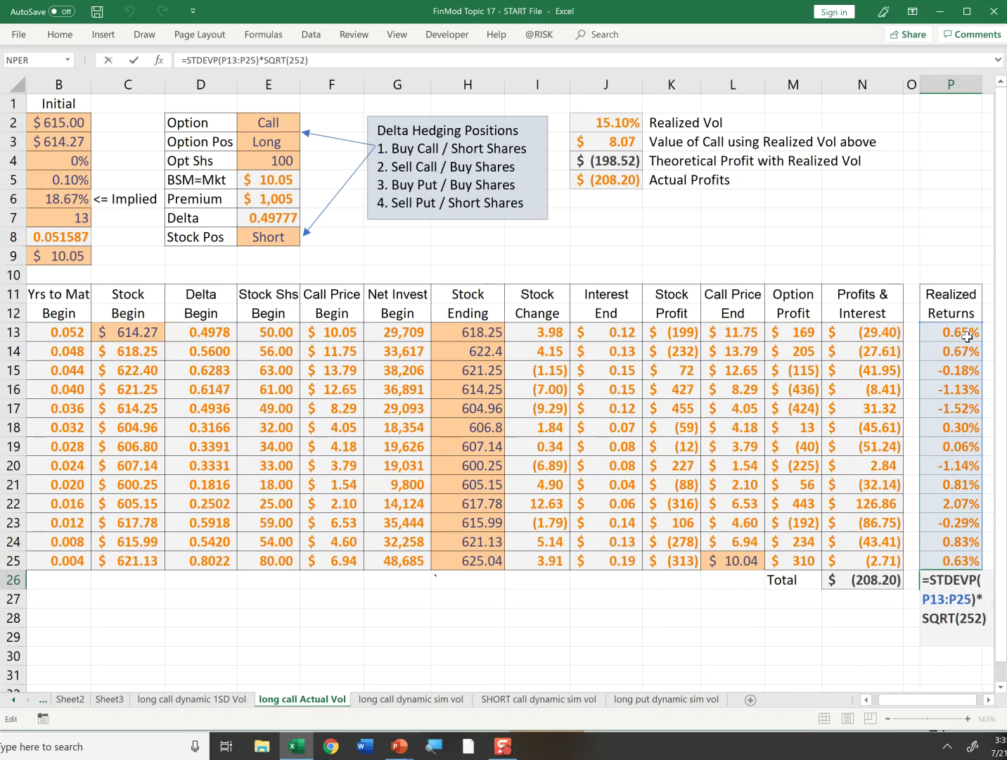
pyautogui.press('Escape')
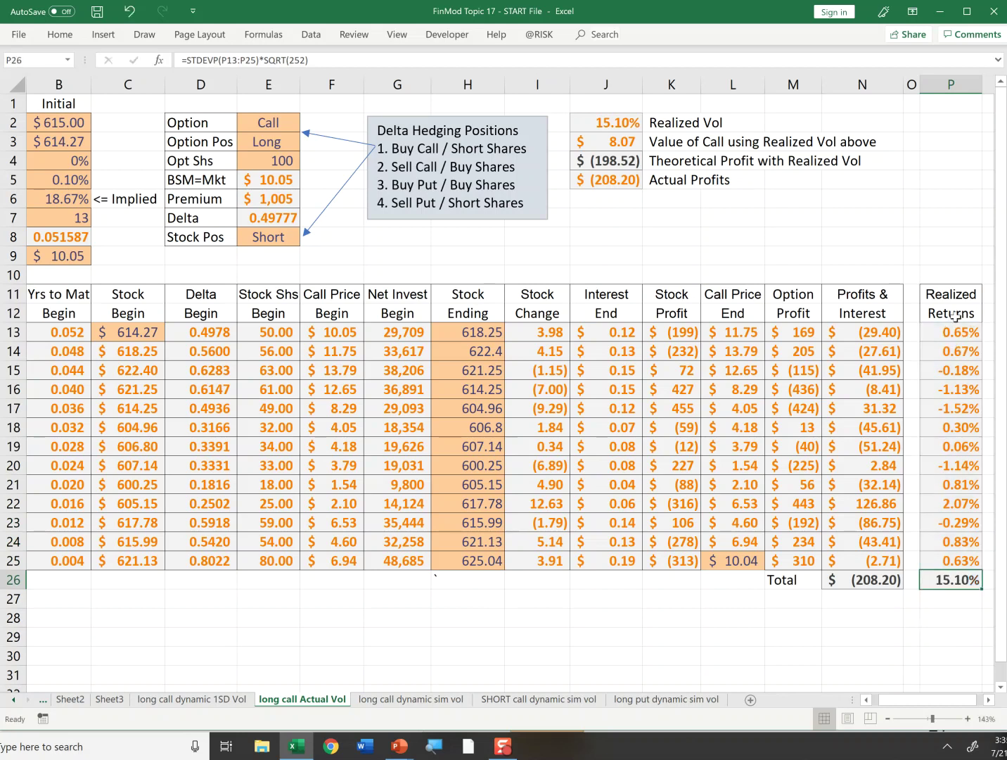
pyautogui.moveTo(954, 299); pyautogui.dragTo(957, 583)
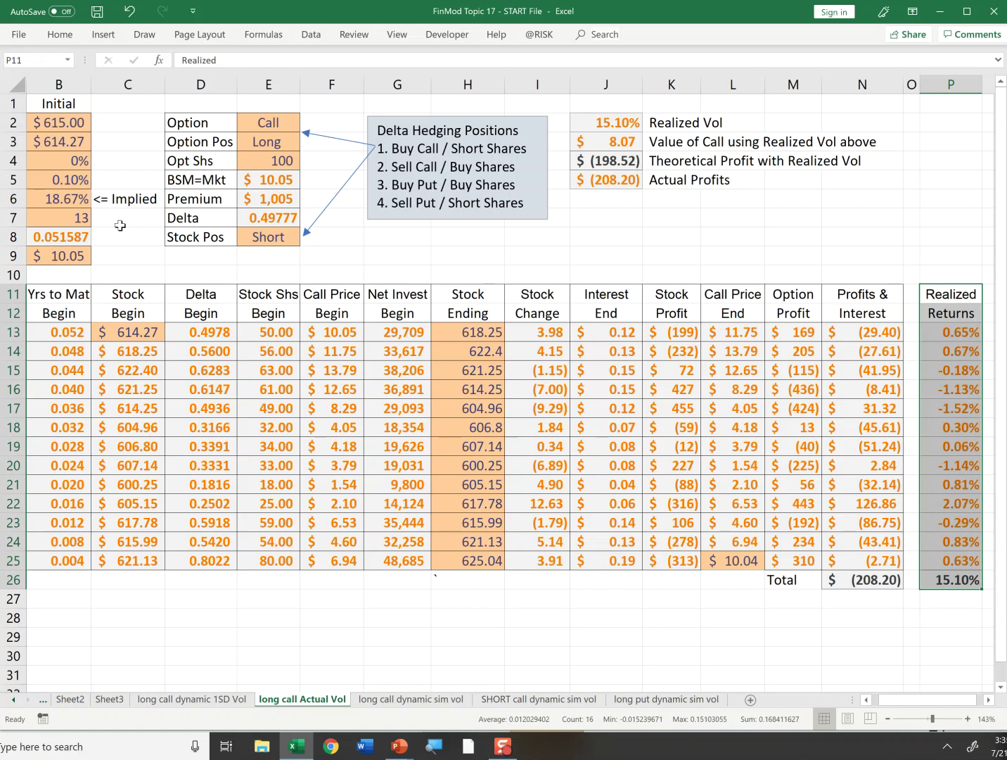
pyautogui.hscroll(-1, 121, 225)
pyautogui.click(135, 195)
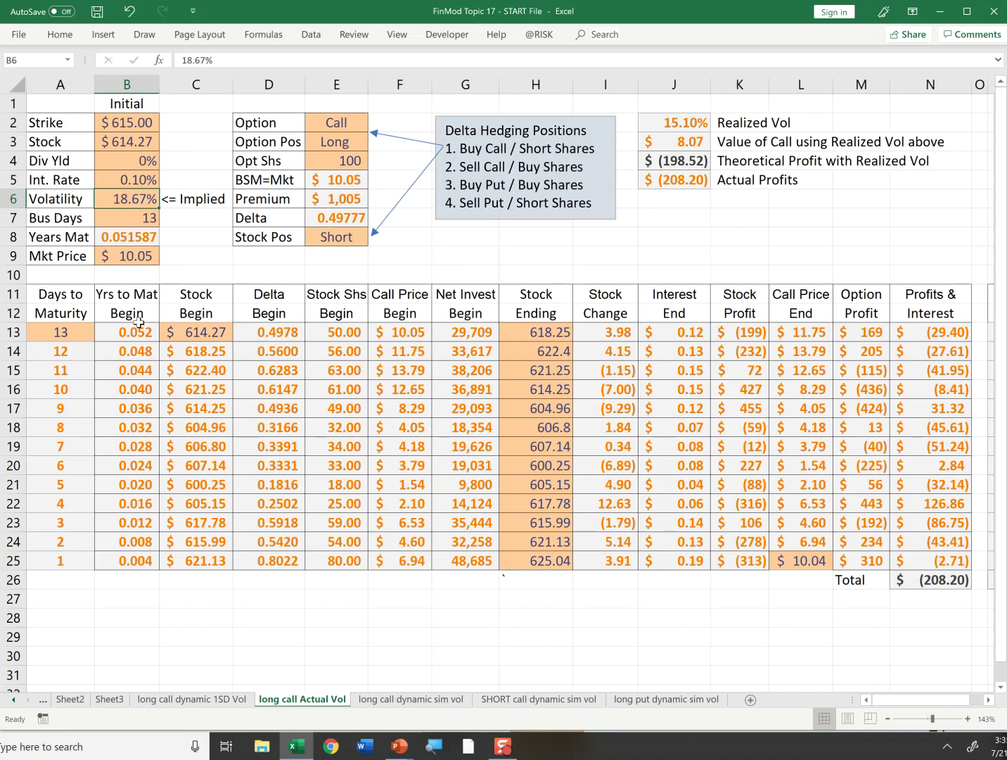
pyautogui.click(58, 195)
pyautogui.keyDown('shift'); pyautogui.click(113, 195); pyautogui.keyUp('shift')
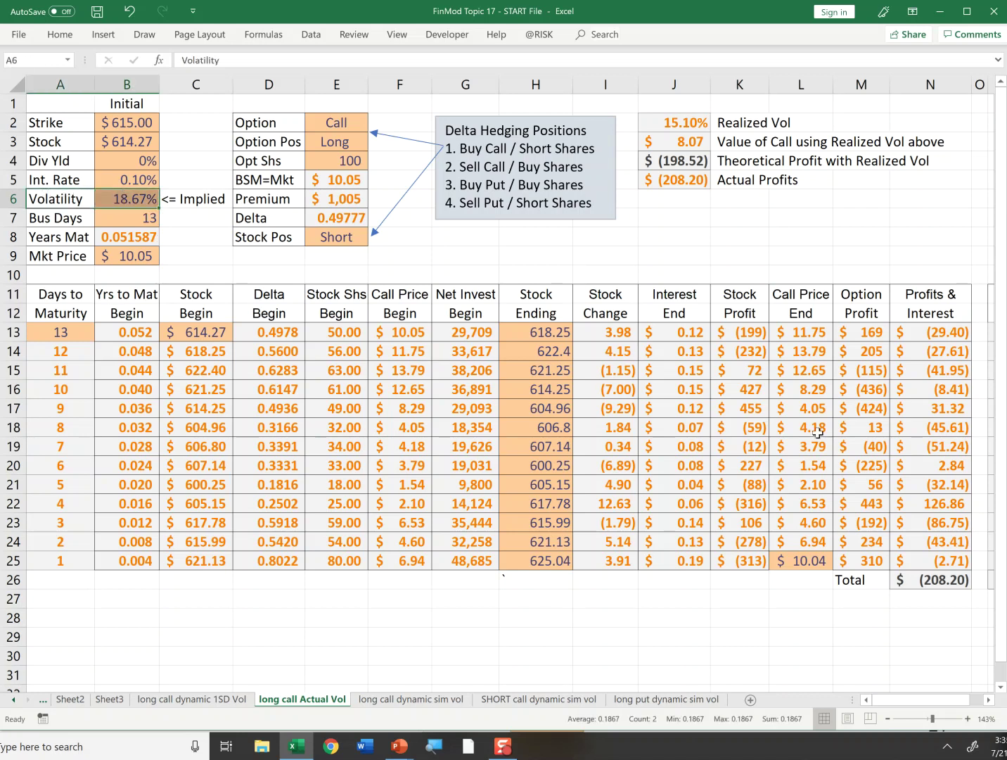
pyautogui.click(881, 342)
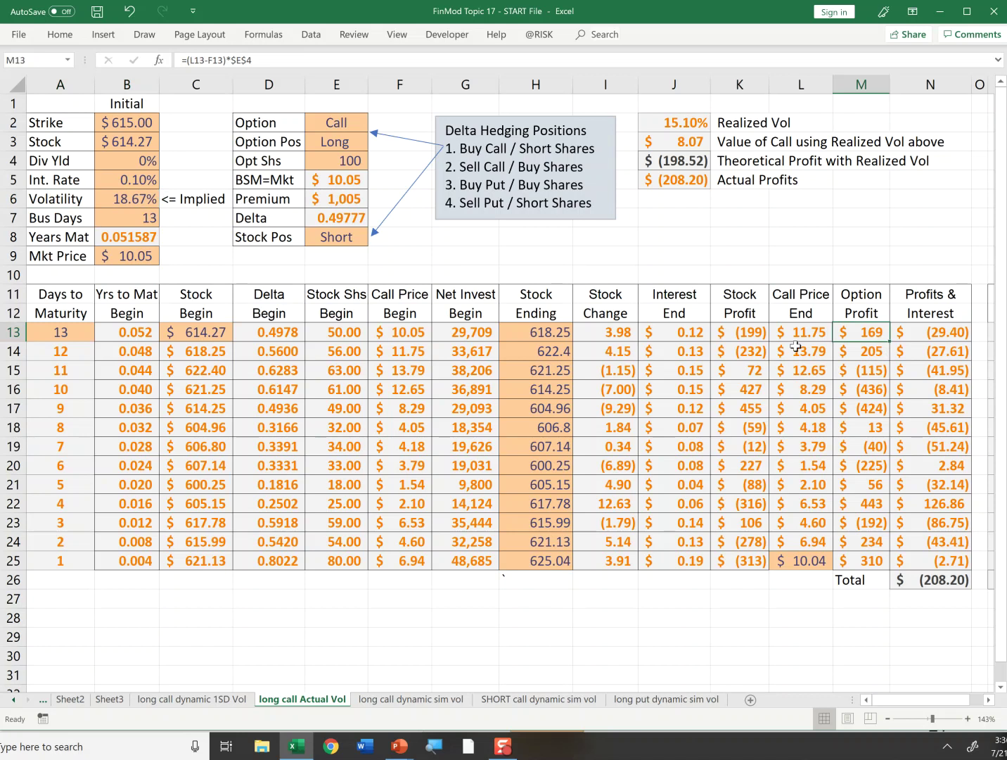
pyautogui.press('Left')
pyautogui.press('Left')
pyautogui.press('Left')
pyautogui.press('Left')
pyautogui.press('Left')
pyautogui.press('Up')
pyautogui.press('Up')
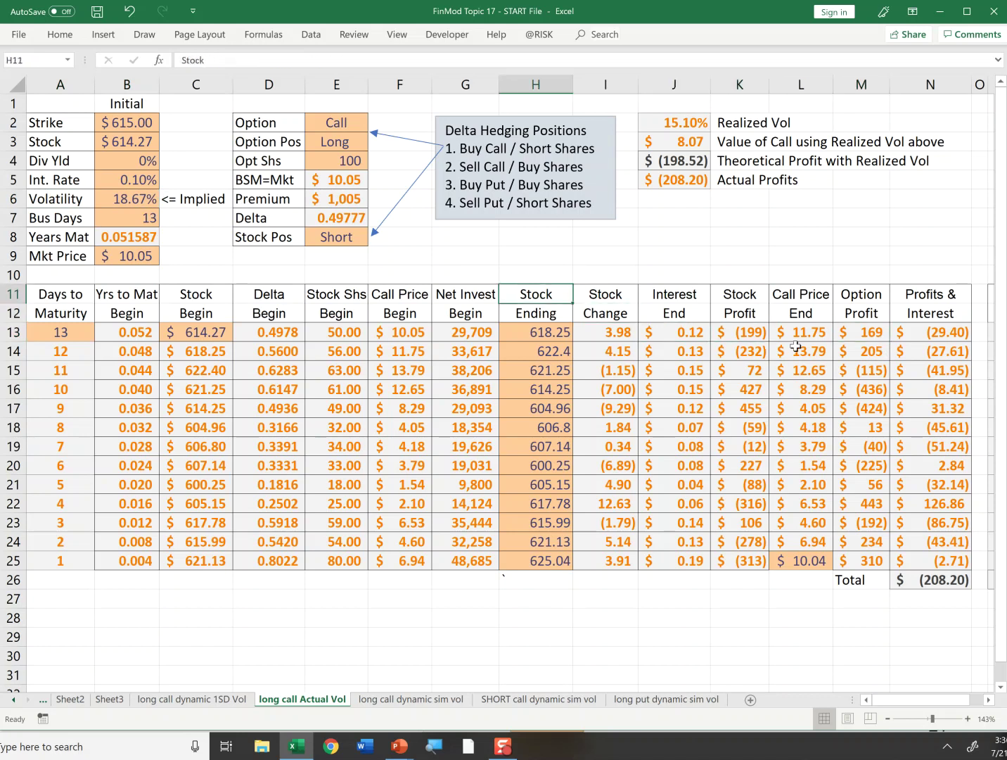
pyautogui.click(686, 215)
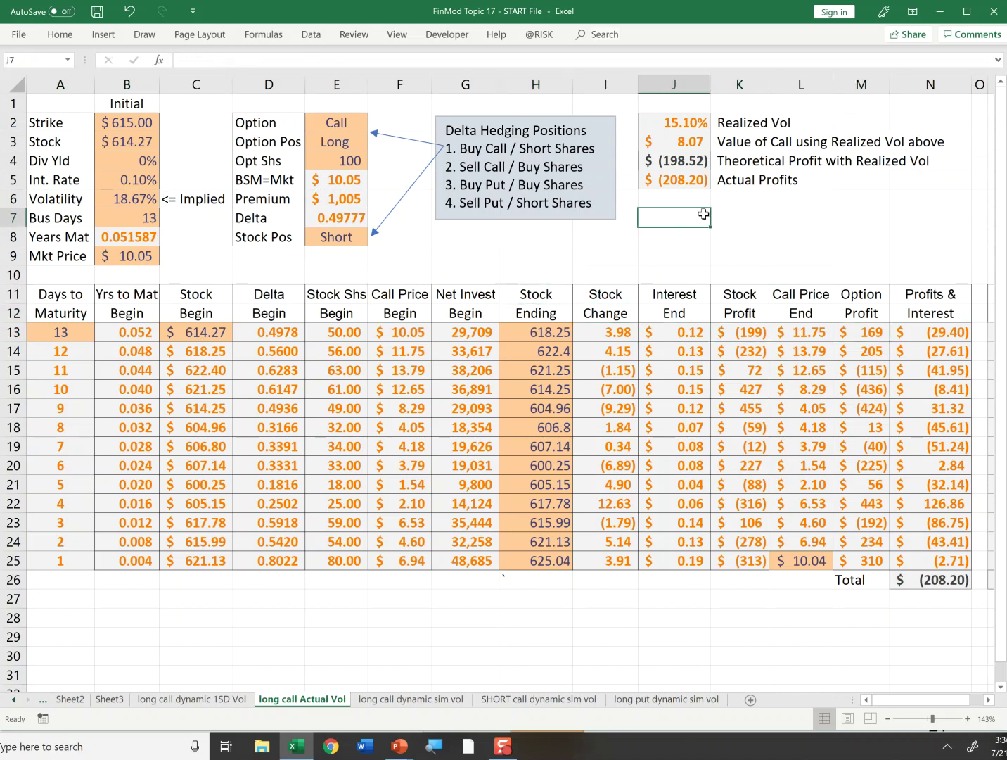
pyautogui.click(681, 180)
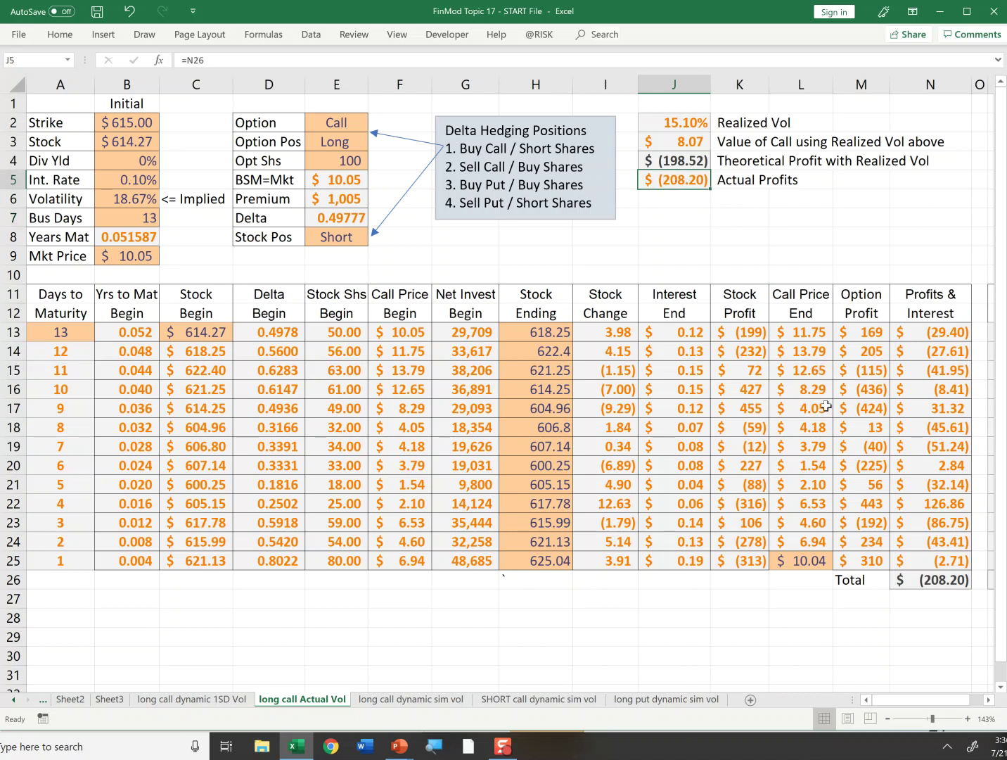
pyautogui.press('F2')
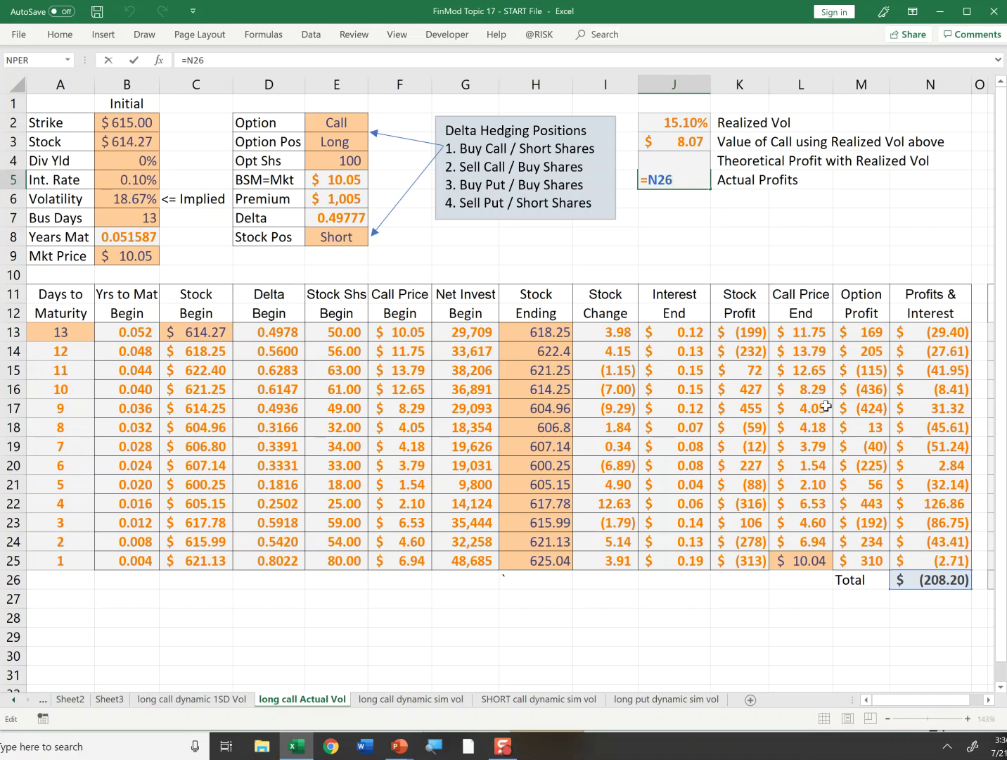
pyautogui.hotkey('shift', 'Return')
pyautogui.press('F2')
pyautogui.press('Return')
pyautogui.press('Down')
pyautogui.press('Down')
pyautogui.press('Down')
pyautogui.press('Down')
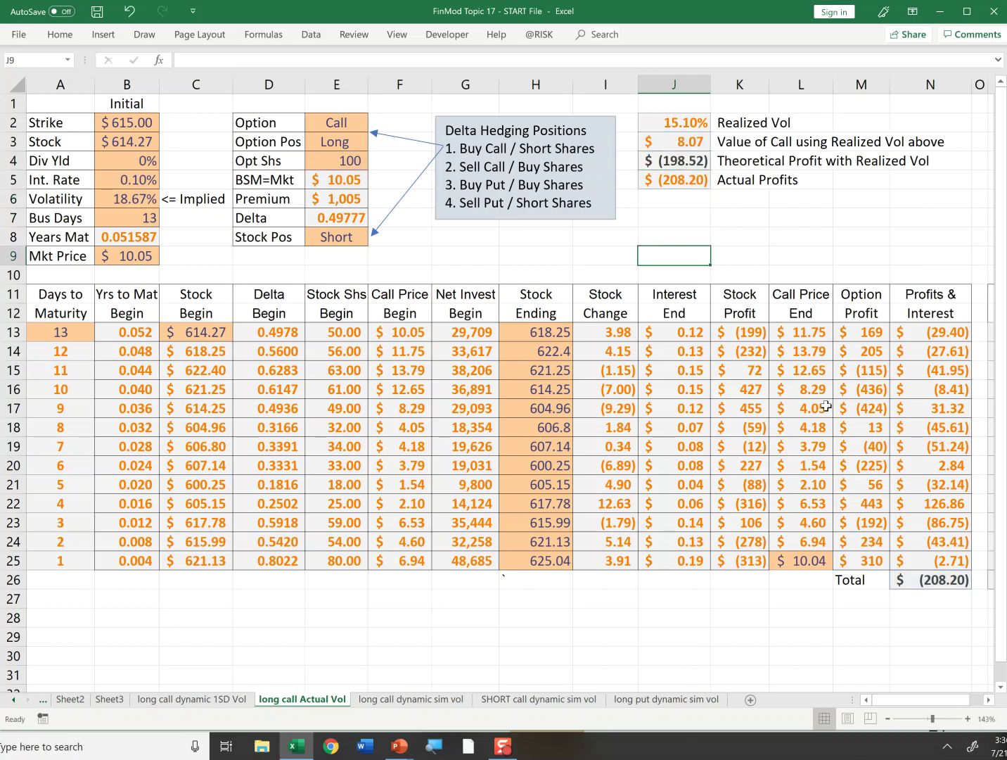
pyautogui.press('Down')
pyautogui.press('Down')
pyautogui.press('Down')
pyautogui.press('Down')
pyautogui.press('Down')
pyautogui.press('Left')
pyautogui.press('Left')
pyautogui.press('Left')
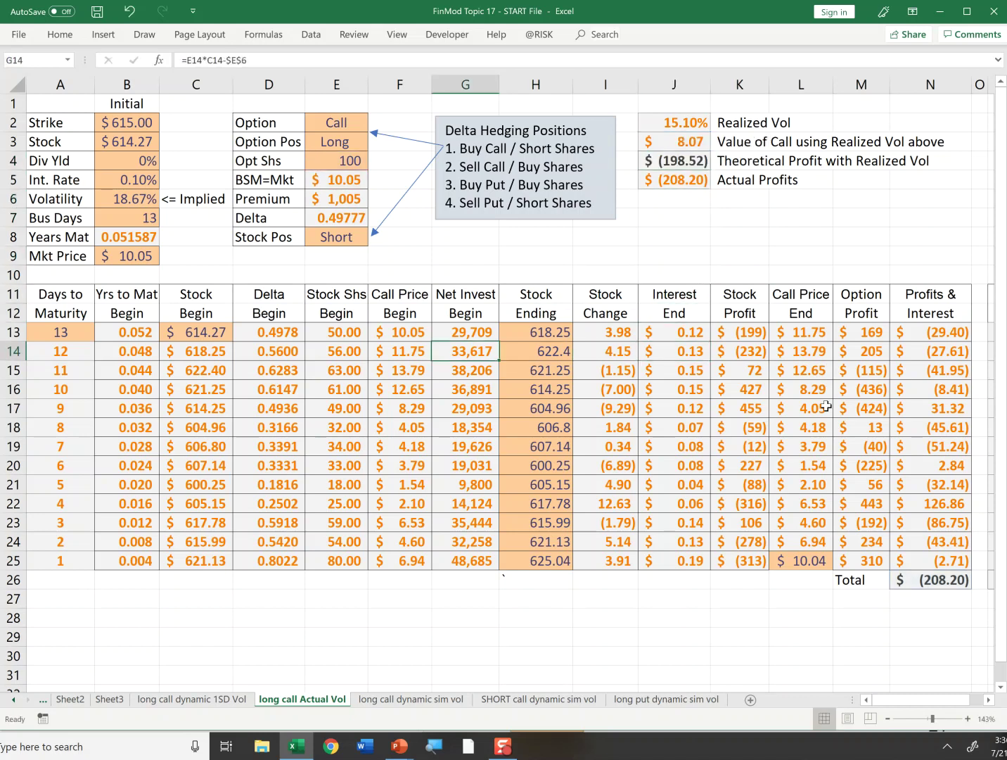
pyautogui.press('Right')
pyautogui.press('Right')
pyautogui.press('Up')
pyautogui.press('Up')
pyautogui.press('Up')
pyautogui.press('Up')
pyautogui.press('Up')
pyautogui.press('Up')
pyautogui.press('Up')
pyautogui.press('Up')
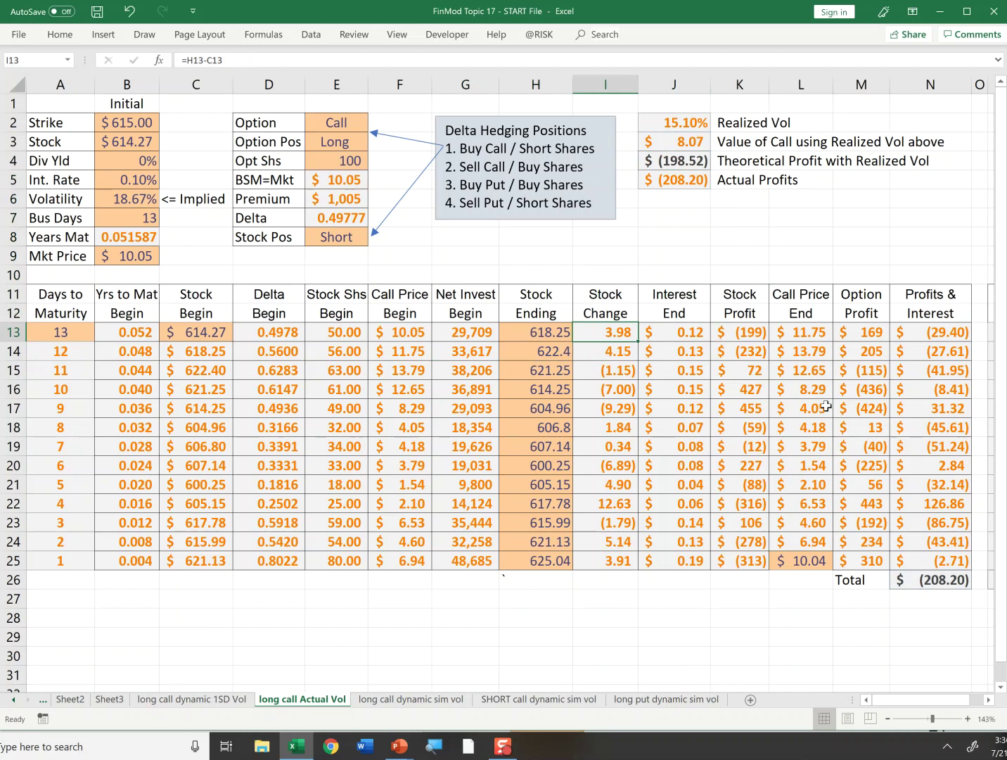
pyautogui.press('Right')
pyautogui.press('Up')
pyautogui.press('Up')
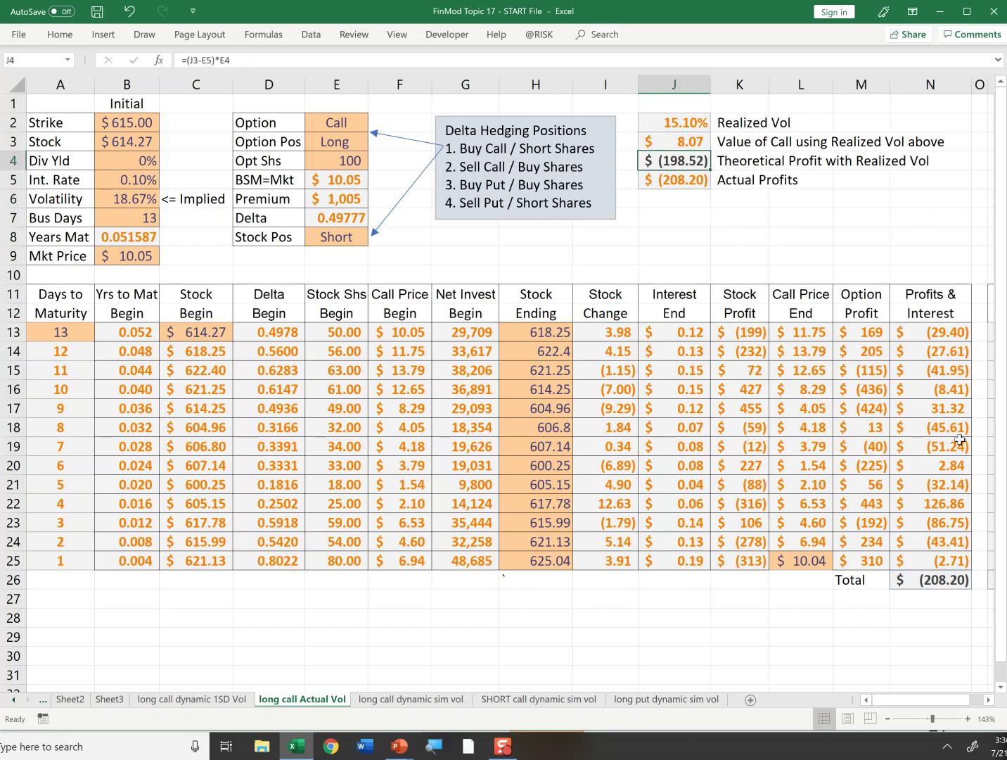
pyautogui.press('Right')
pyautogui.press('Right')
pyautogui.press('Right')
pyautogui.press('Right')
pyautogui.press('Right')
pyautogui.press('Right')
pyautogui.press('Right')
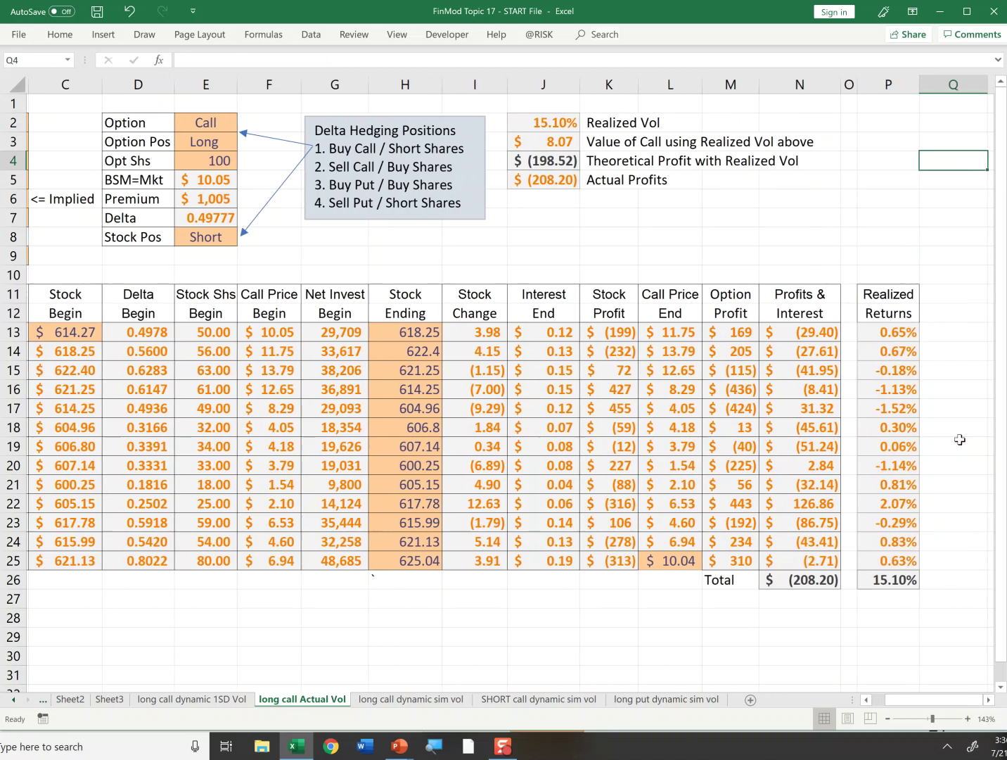
pyautogui.click(888, 580)
pyautogui.press('F2')
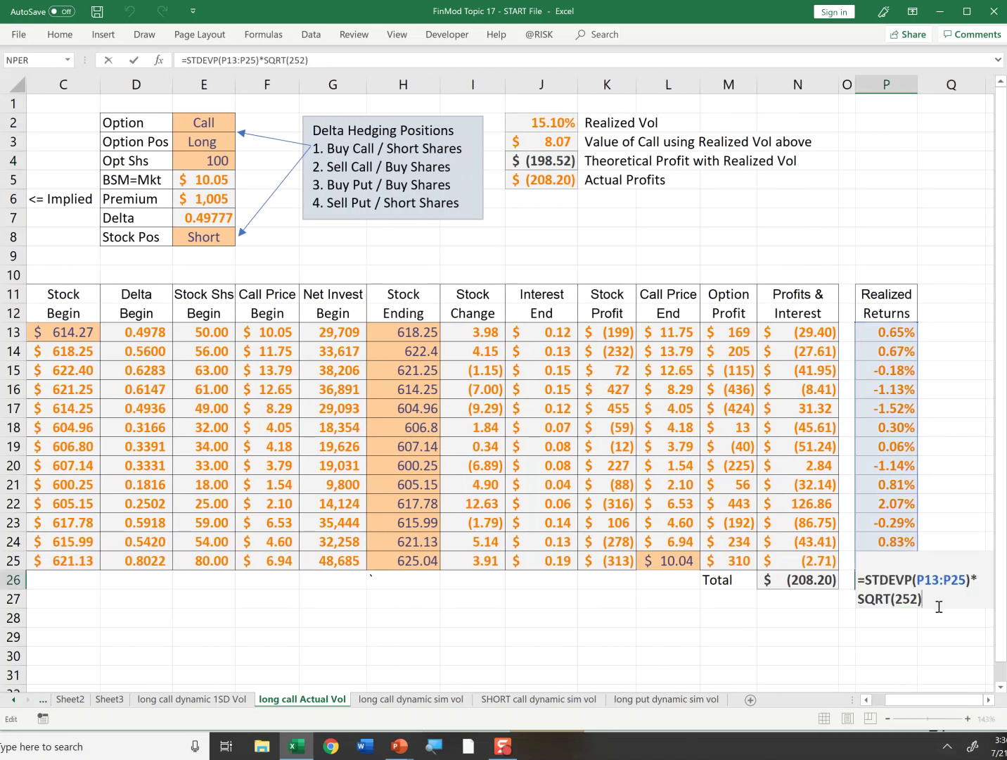
pyautogui.press('Escape')
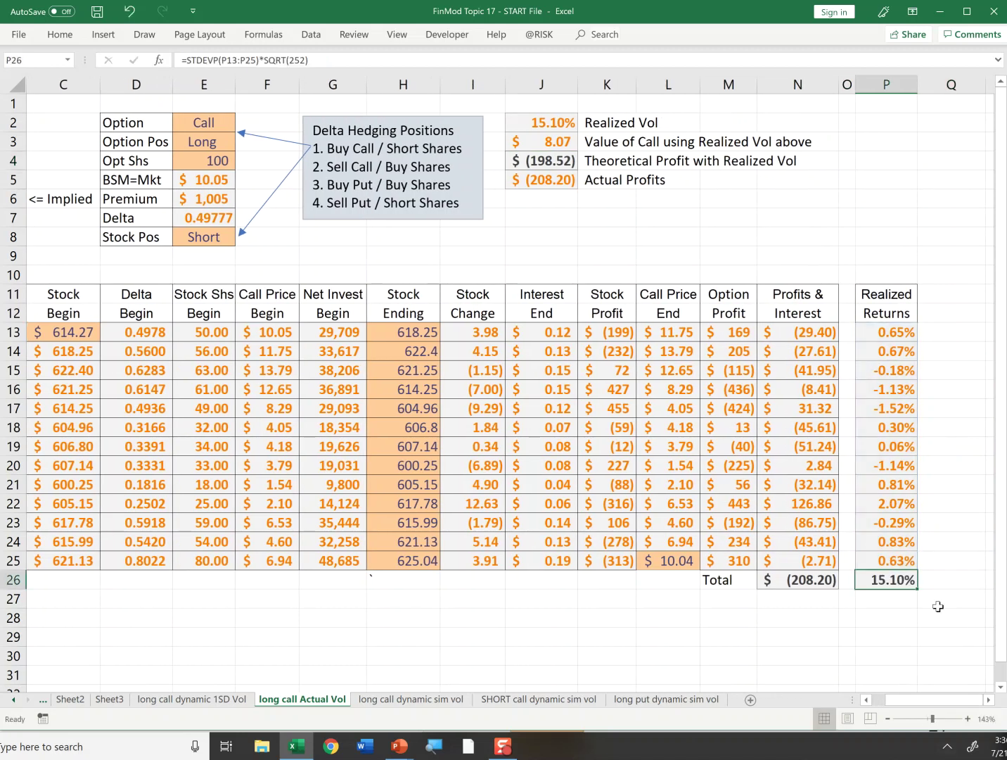
pyautogui.click(549, 122)
pyautogui.press('F2')
pyautogui.press('Escape')
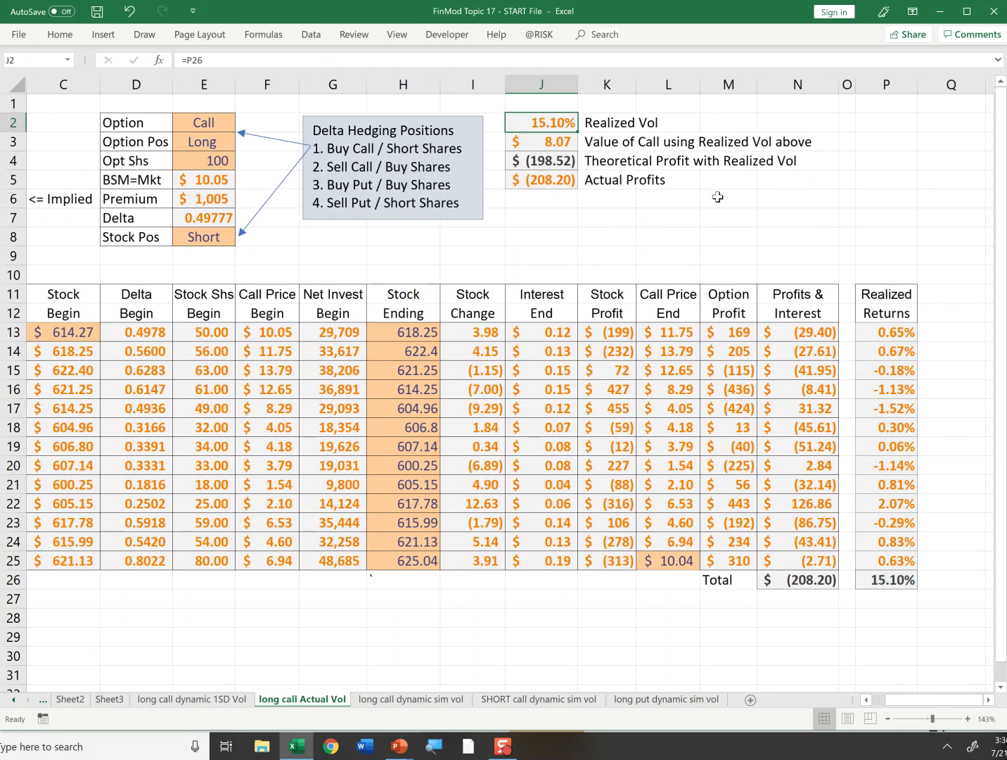
pyautogui.press('Left')
pyautogui.press('Left')
pyautogui.press('Left')
pyautogui.press('Left')
pyautogui.press('Left')
pyautogui.press('Left')
pyautogui.press('Left')
pyautogui.press('Left')
pyautogui.press('Left')
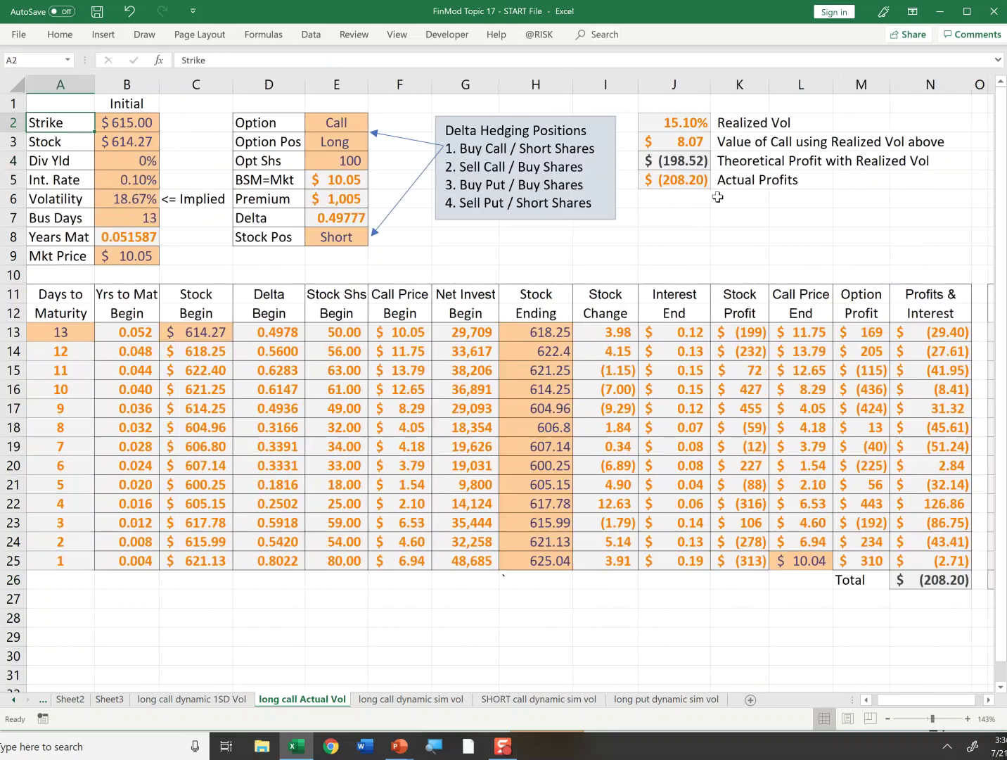
pyautogui.press('Right')
pyautogui.press('Right')
pyautogui.press('Right')
pyautogui.press('Right')
pyautogui.press('Right')
pyautogui.press('Right')
pyautogui.press('Right')
pyautogui.press('Right')
pyautogui.press('Right')
pyautogui.press('Down')
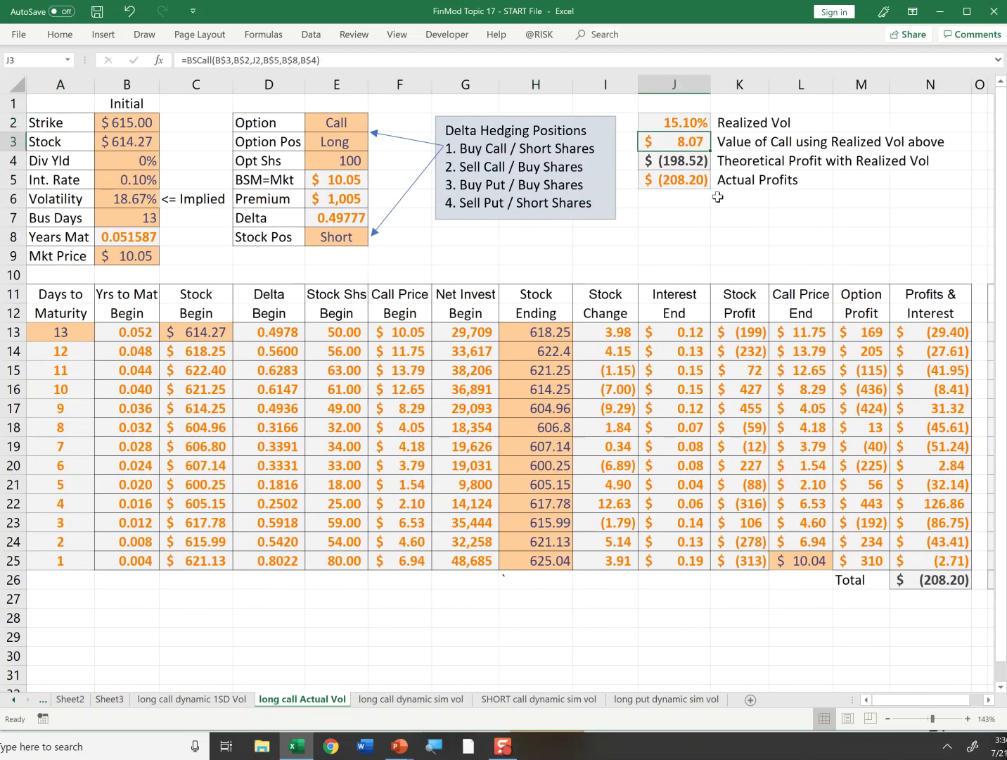
pyautogui.press('F2')
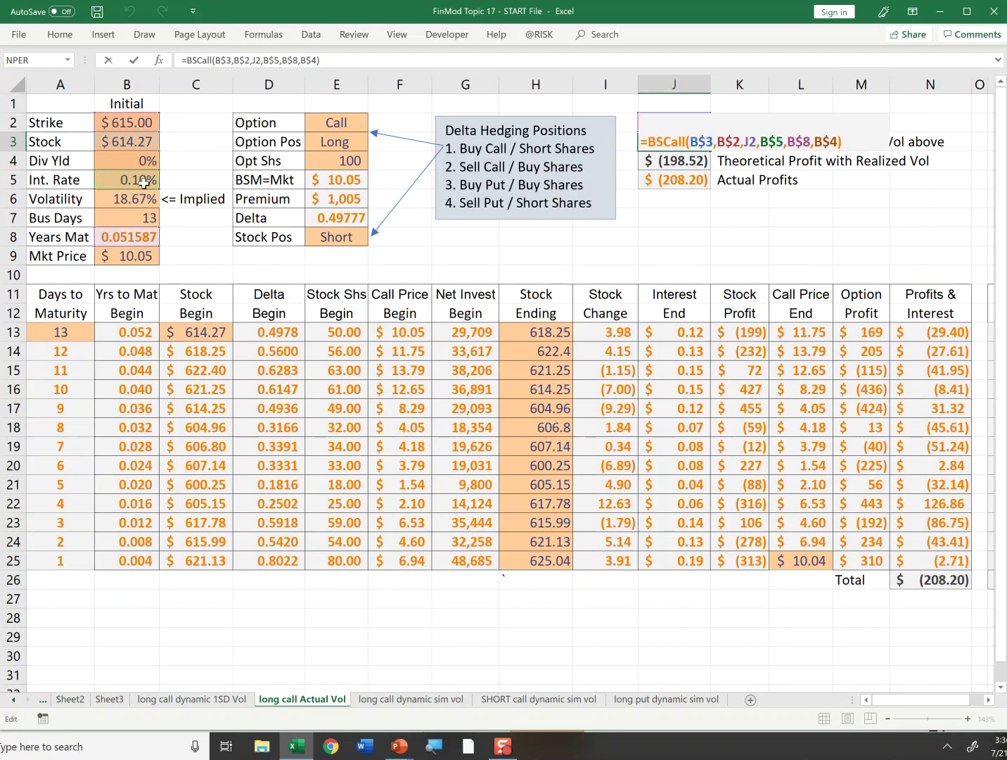
pyautogui.press('Escape')
pyautogui.press('F2')
pyautogui.press('Escape')
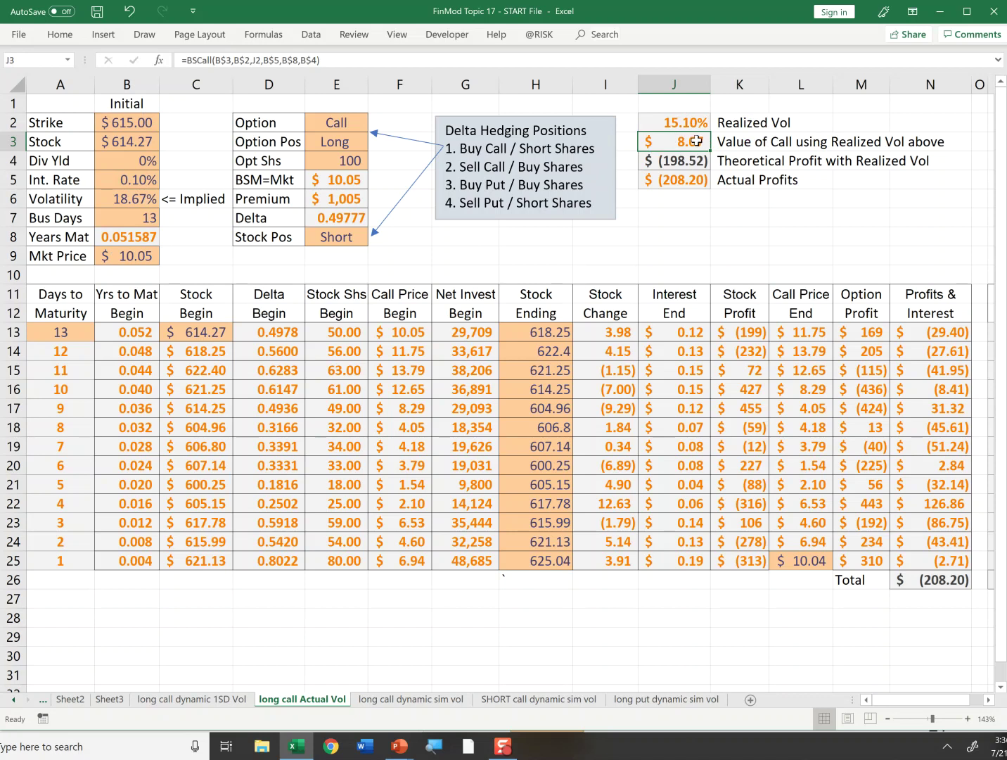
pyautogui.click(696, 167)
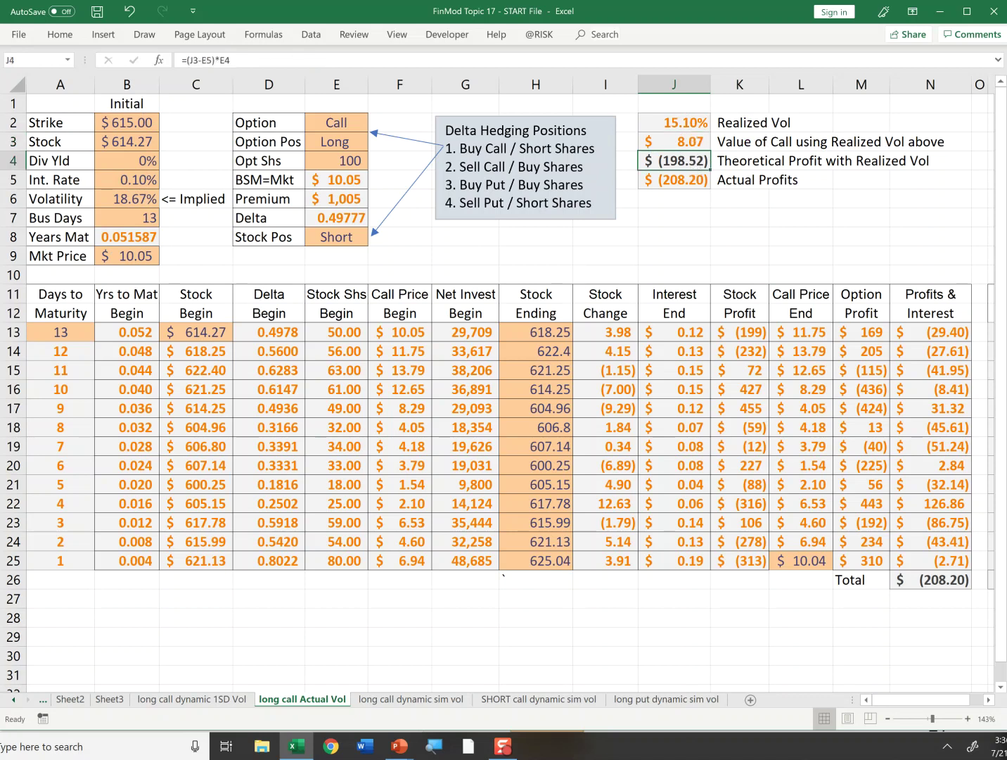
pyautogui.press('F2')
pyautogui.press('Escape')
pyautogui.click(674, 180)
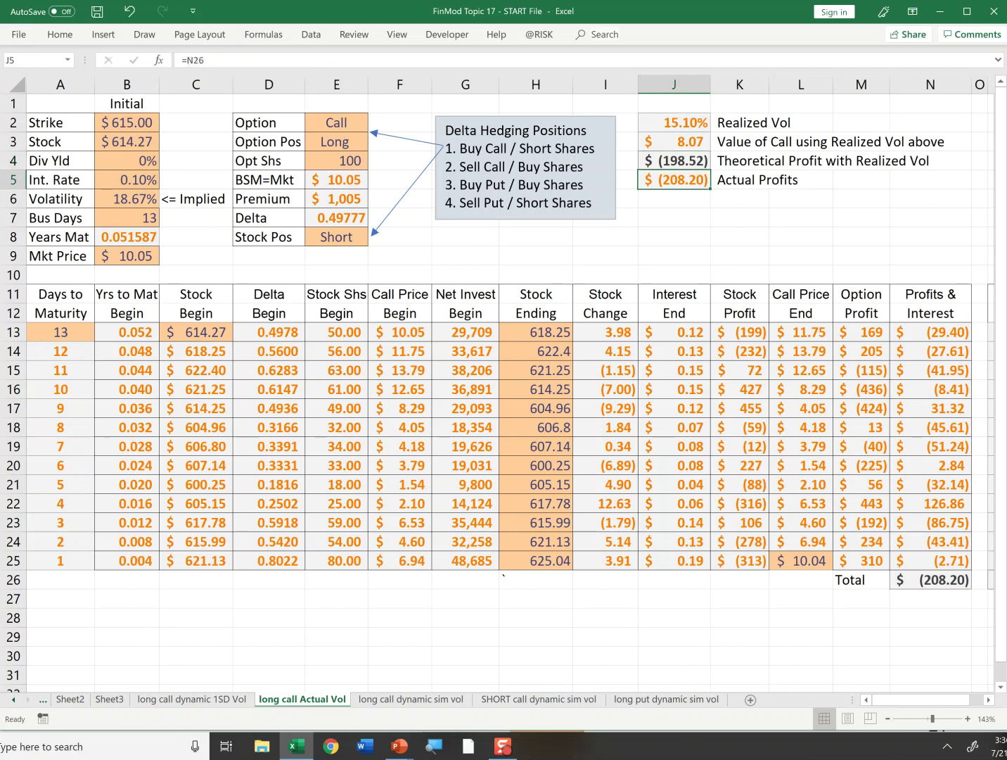
pyautogui.click(931, 217)
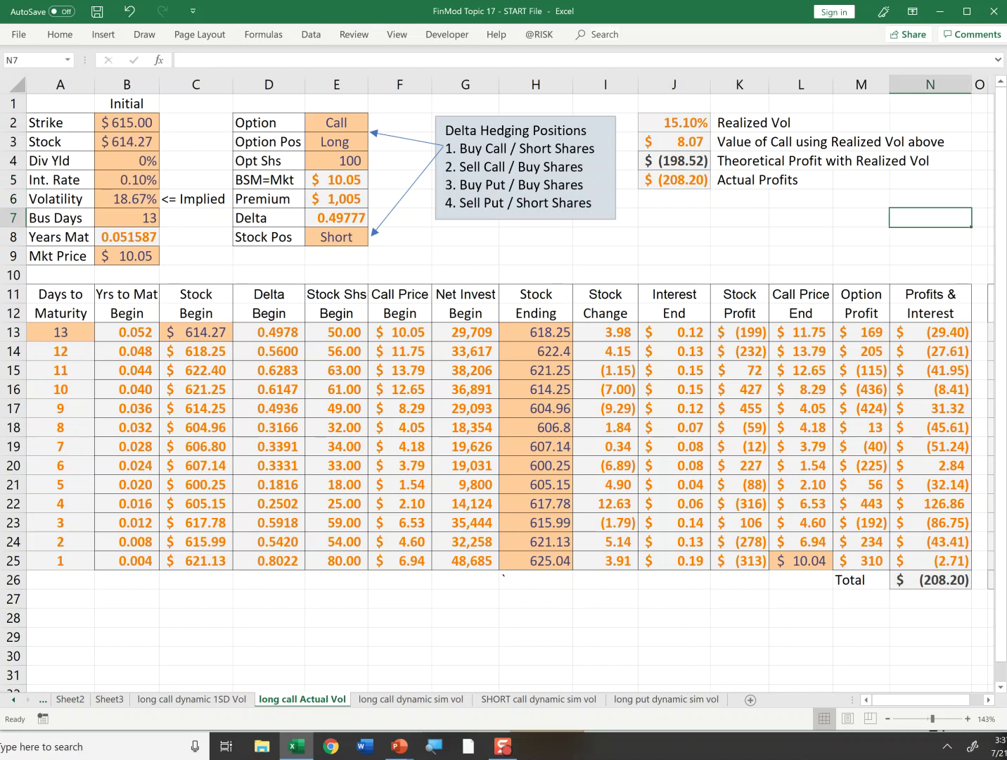
pyautogui.click(801, 218)
pyautogui.moveTo(673, 160); pyautogui.dragTo(674, 180)
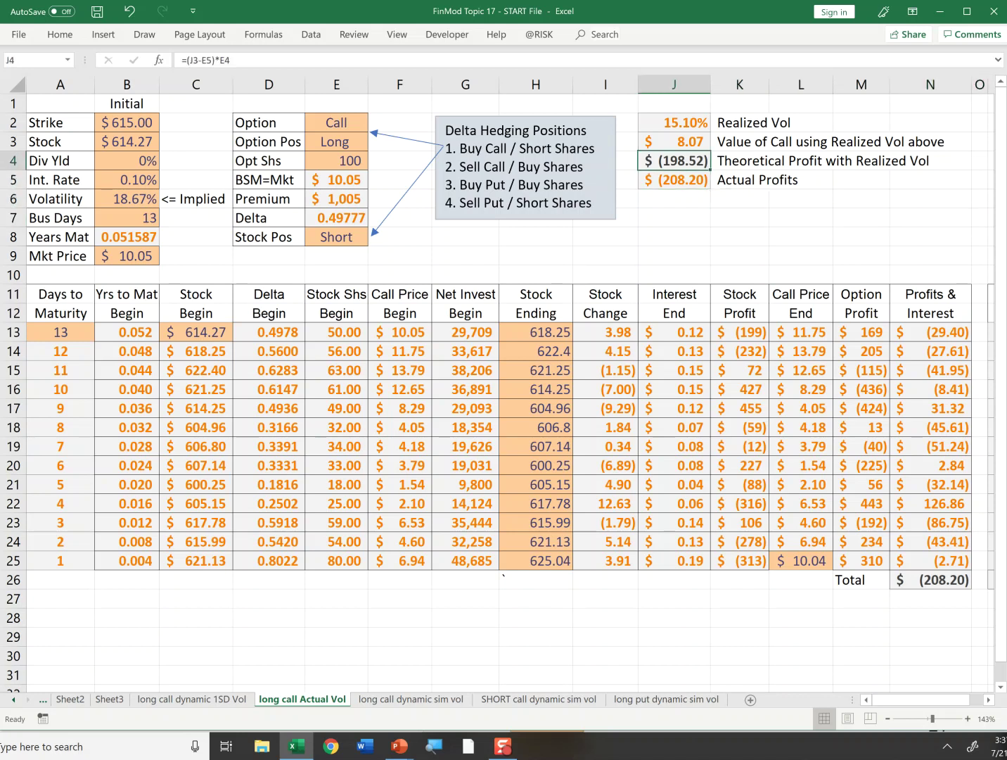
# Paste the copied content with Ctrl+V
pyautogui.hotkey('ctrl', 'v')
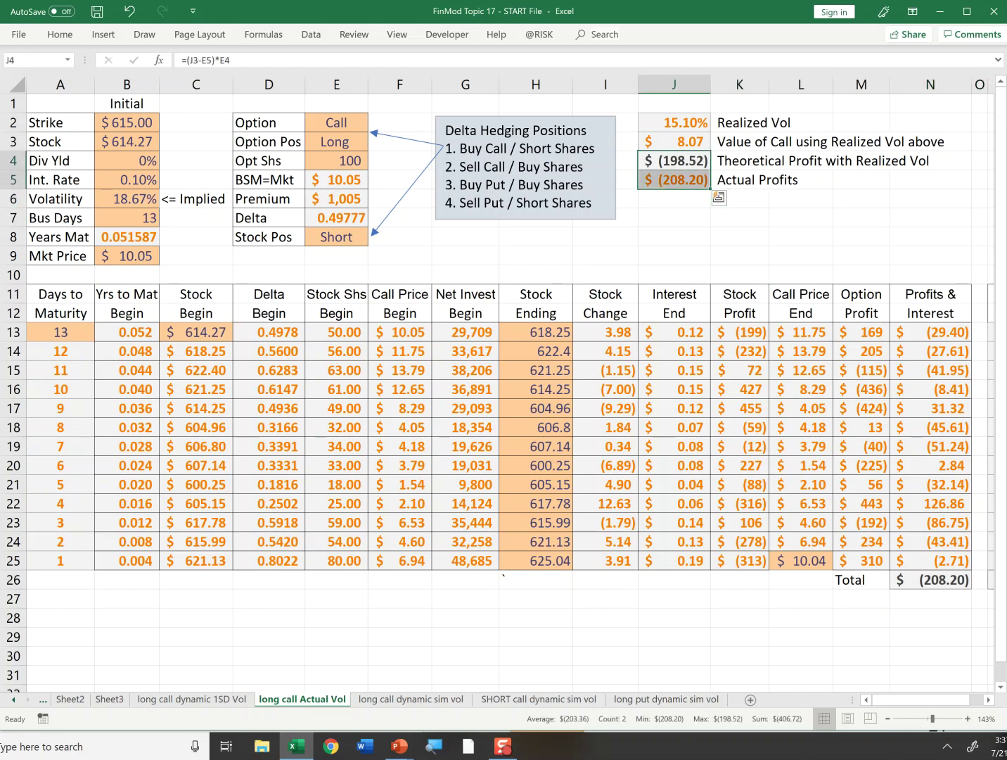